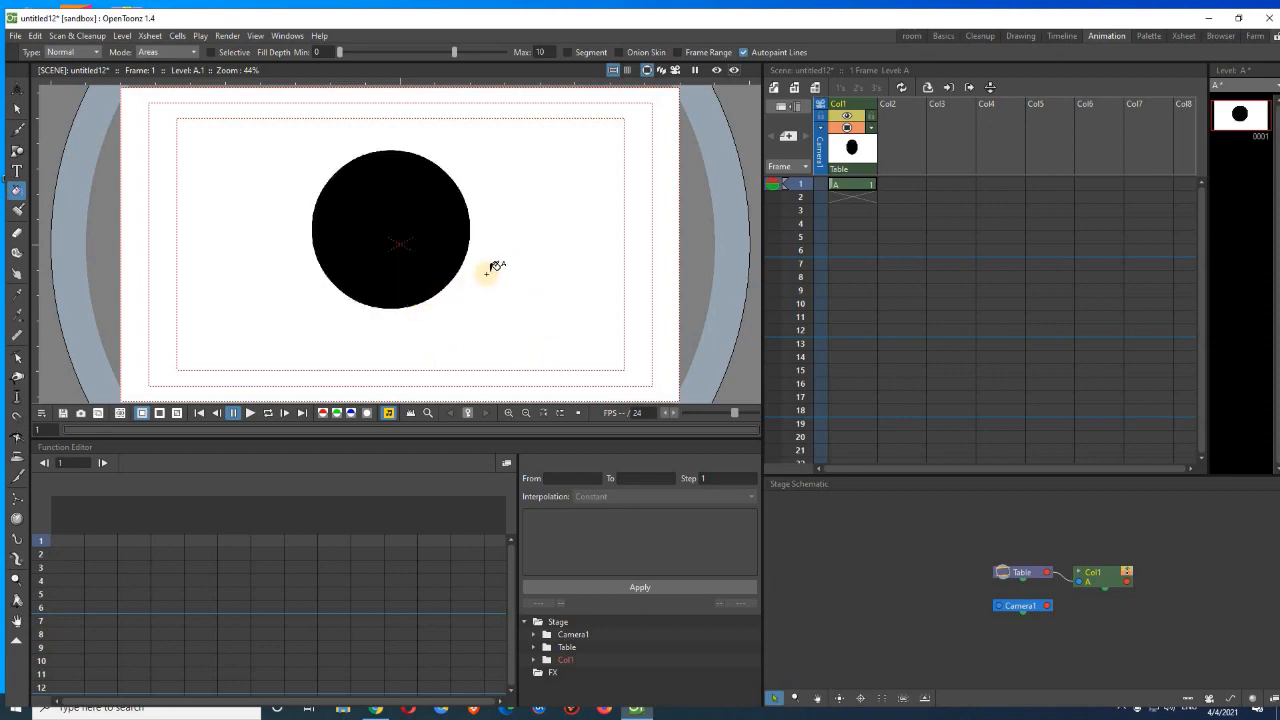
# Animate the black circle over 16 frames, moving it from E/W about 446 px at frame 1 to about -435 px at frame 16.
pyautogui.click(14, 90)
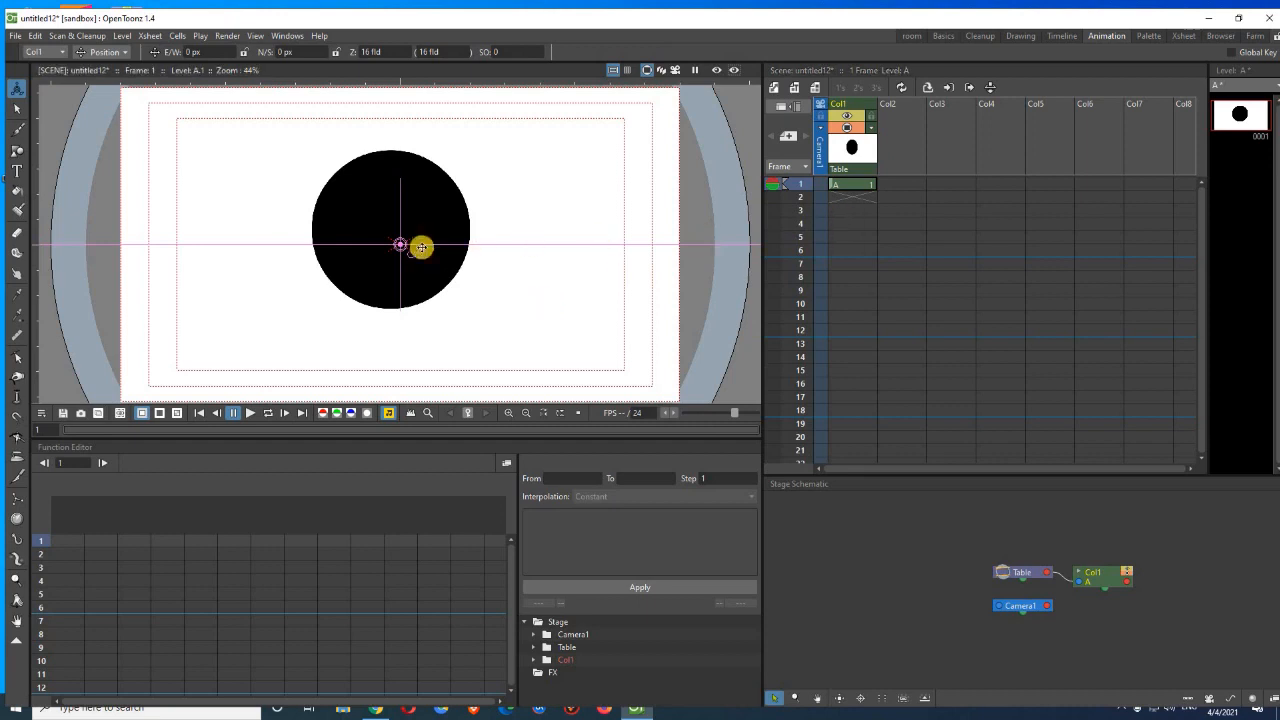
pyautogui.moveTo(403, 246); pyautogui.dragTo(572, 246)
pyautogui.click(845, 187)
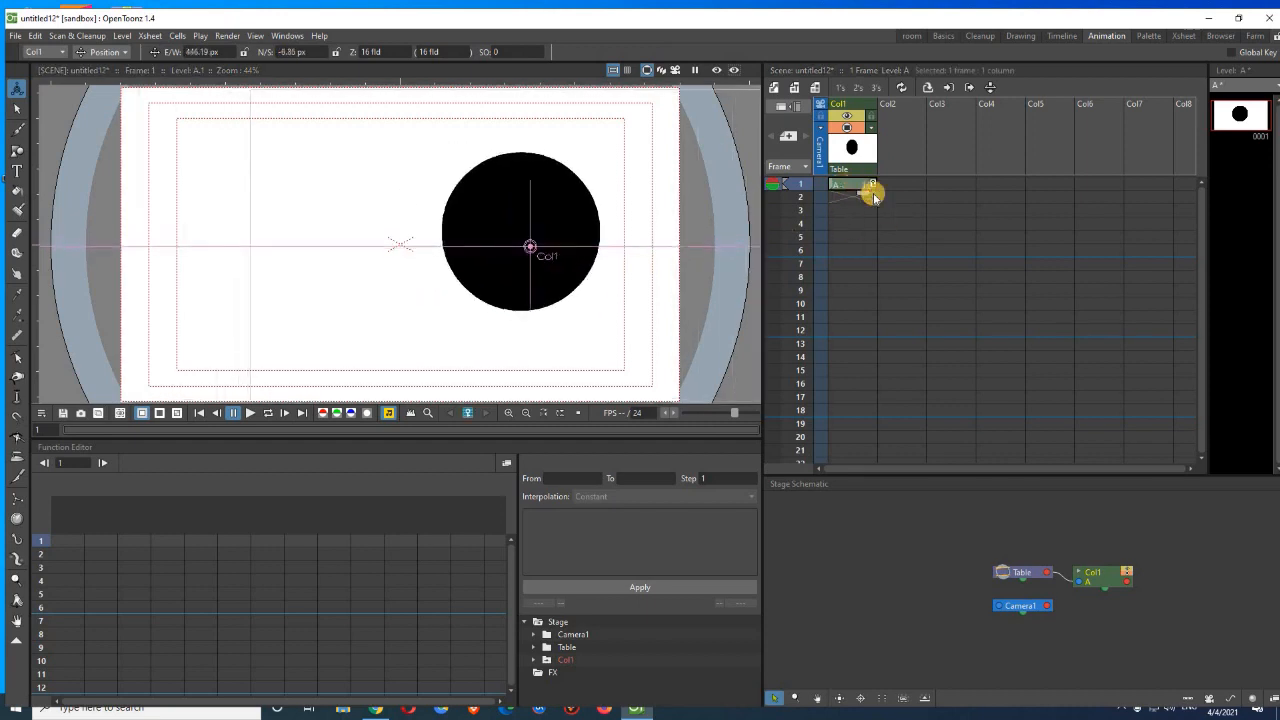
pyautogui.moveTo(867, 191); pyautogui.dragTo(898, 398)
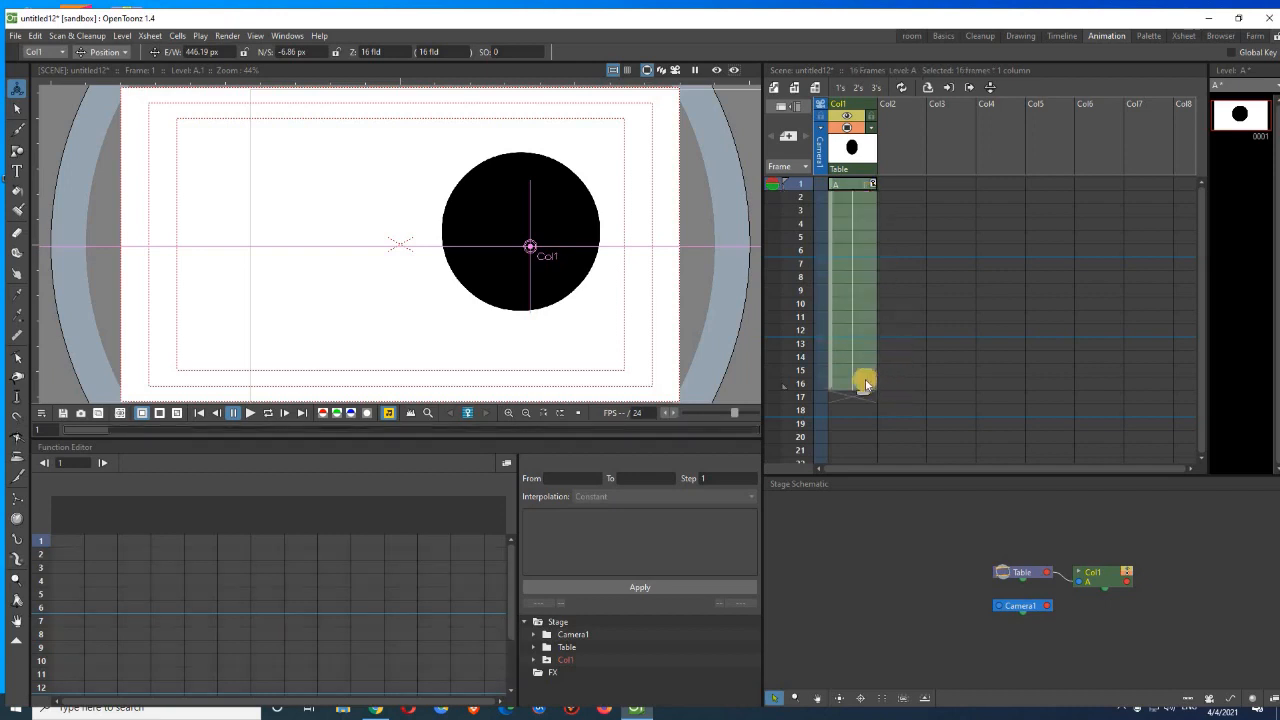
pyautogui.click(858, 383)
pyautogui.moveTo(537, 250); pyautogui.dragTo(276, 245)
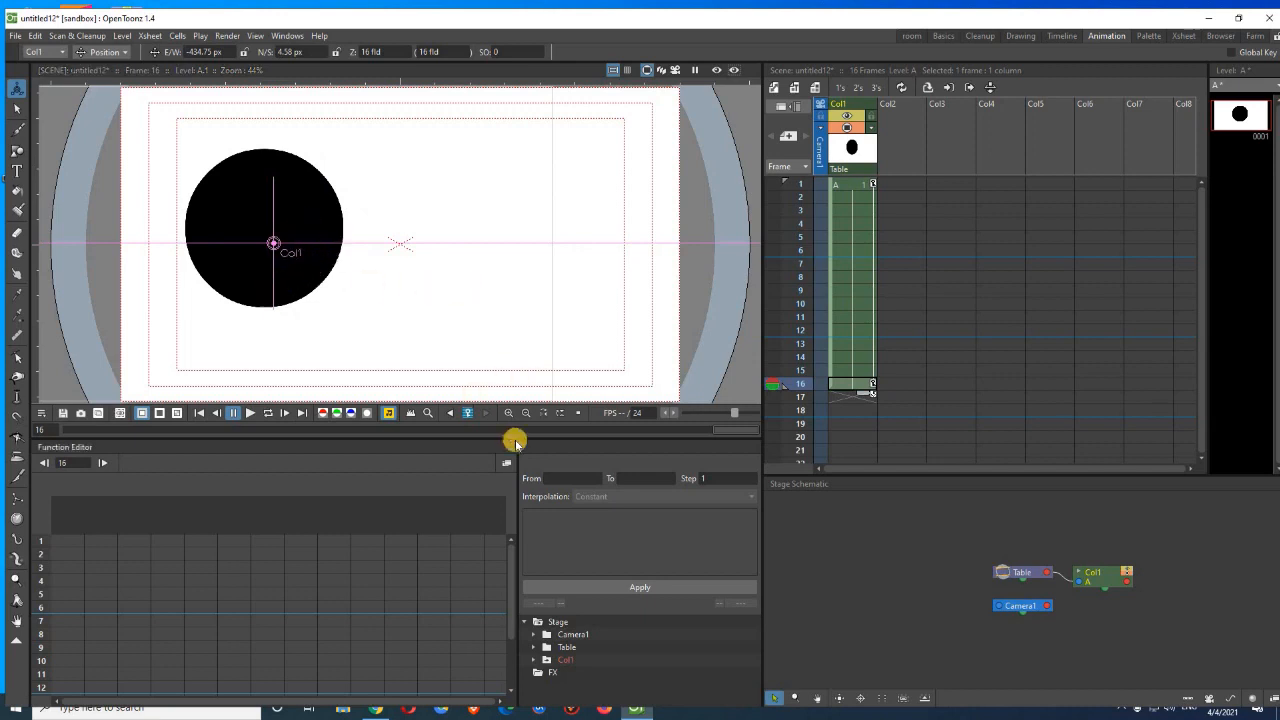
# Review the Render commands and close OpenToonz, discarding the scene changes.
pyautogui.click(195, 52)
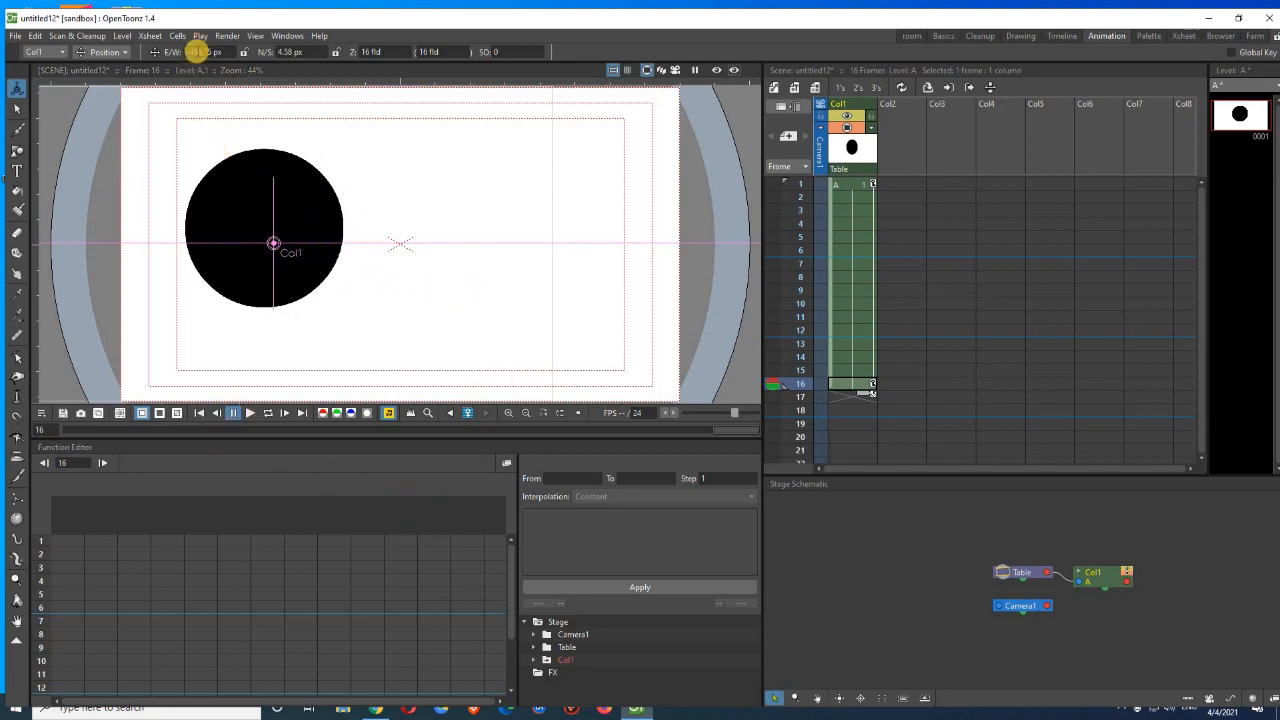
pyautogui.click(228, 36)
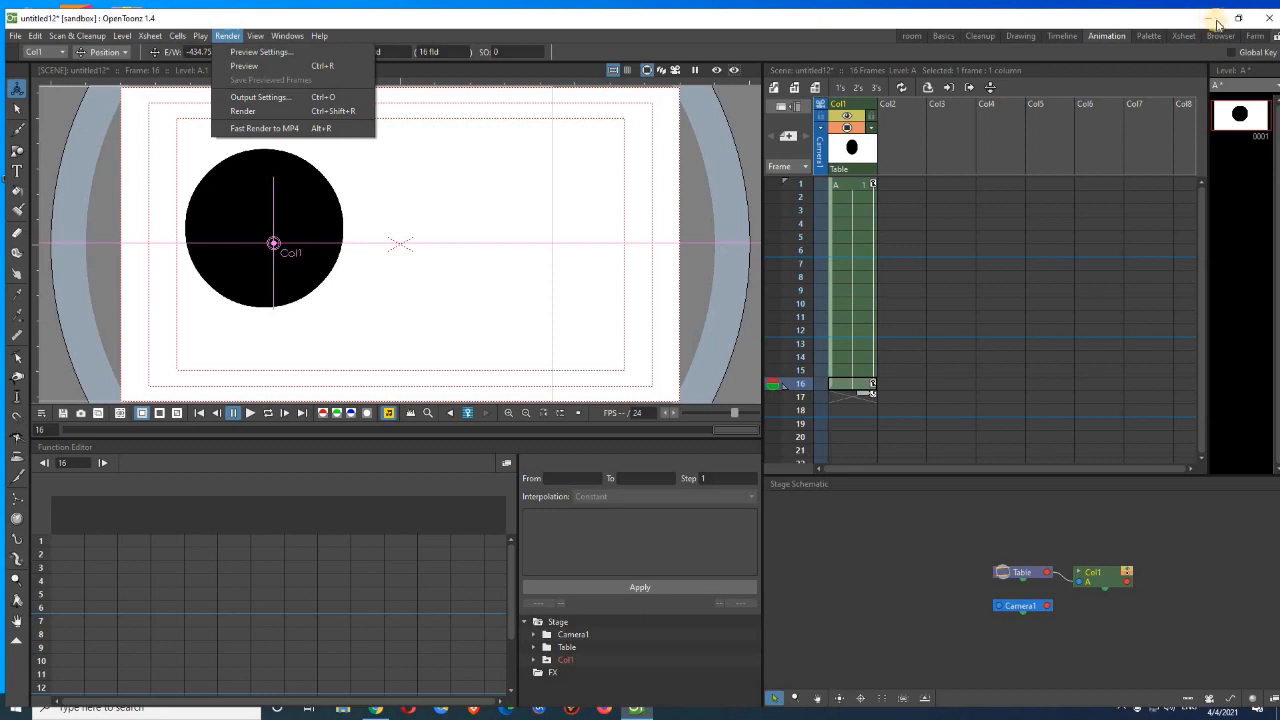
pyautogui.click(1270, 19)
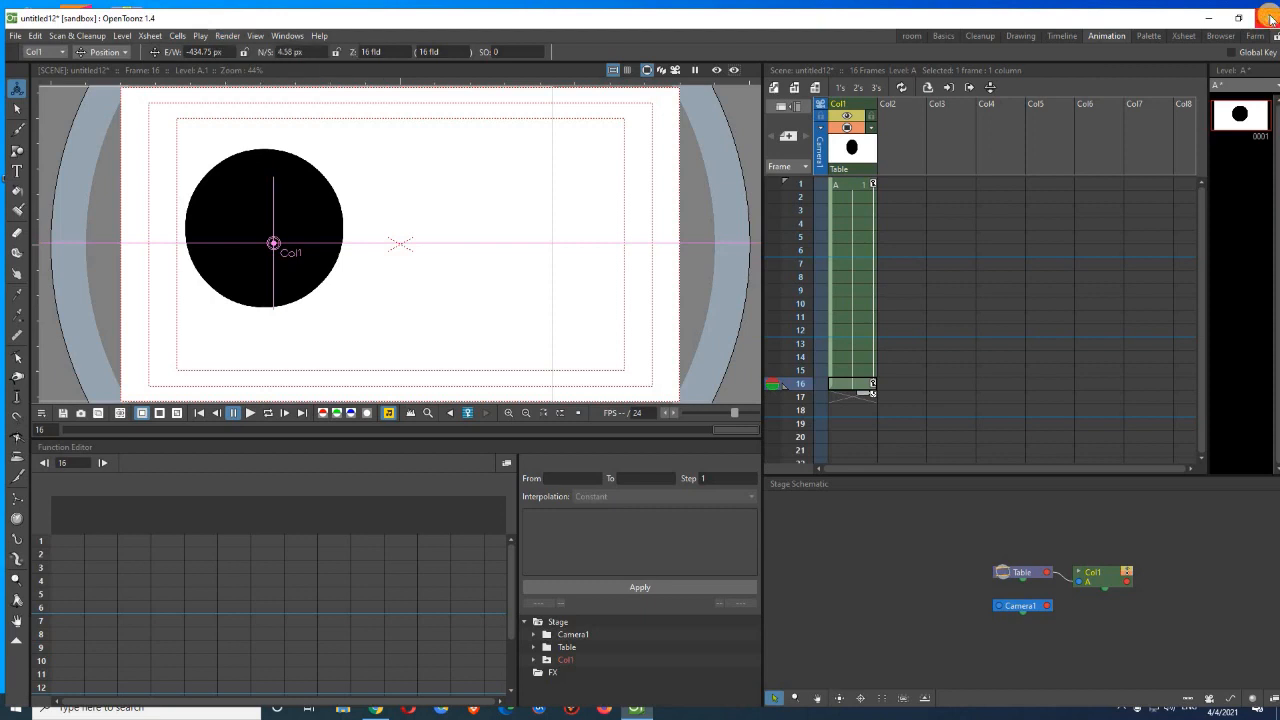
pyautogui.click(1270, 19)
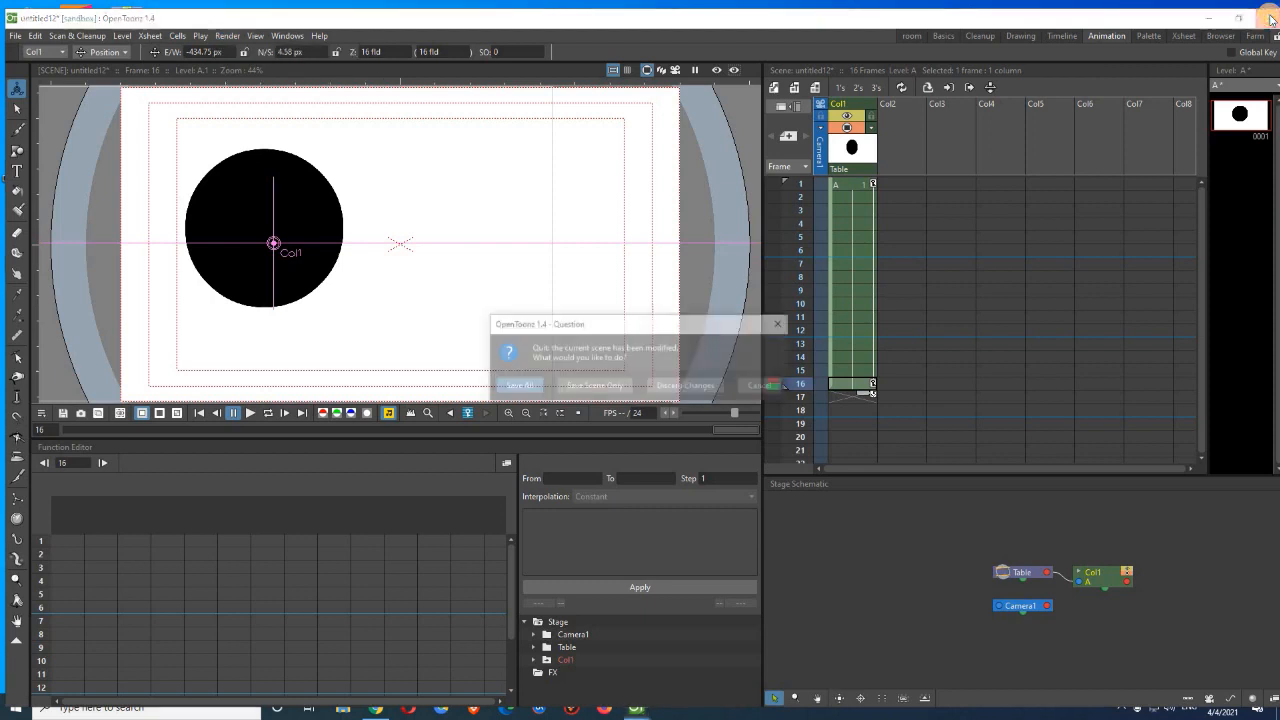
pyautogui.click(692, 384)
pyautogui.click(667, 403)
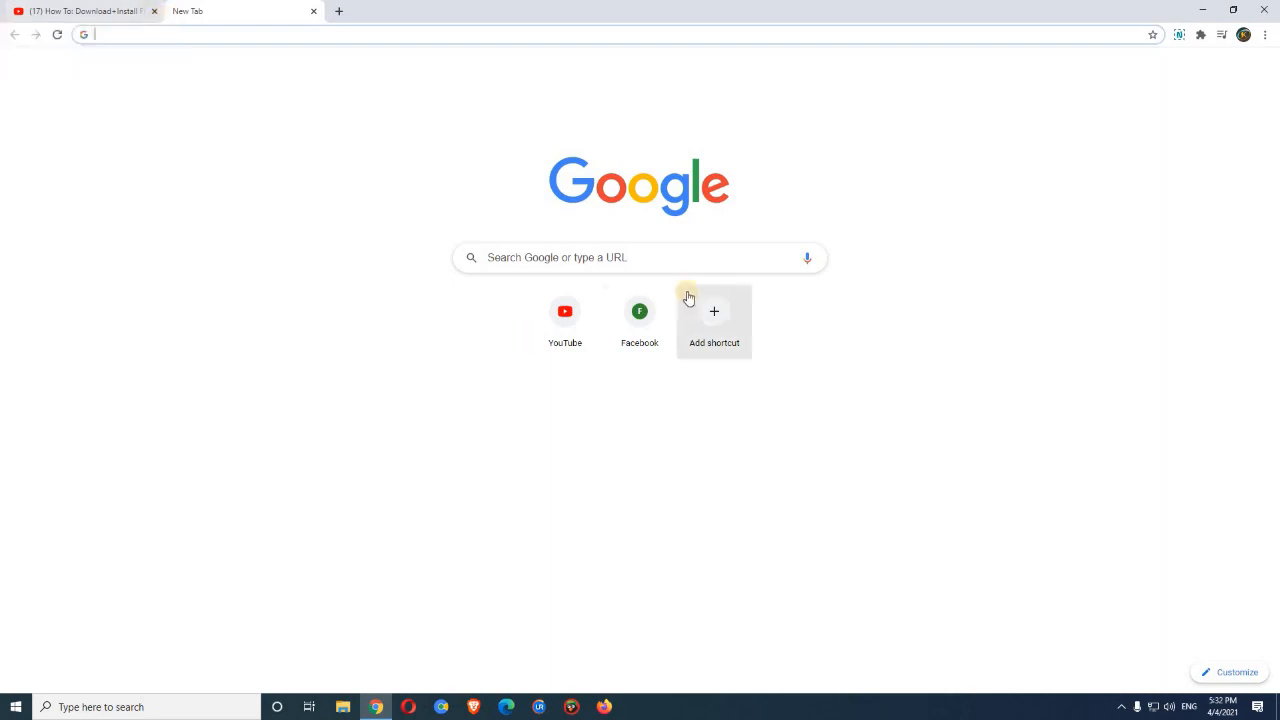
# Search Google for "ffmpeg download" and open the official Download FFmpeg page.
pyautogui.click(610, 256)
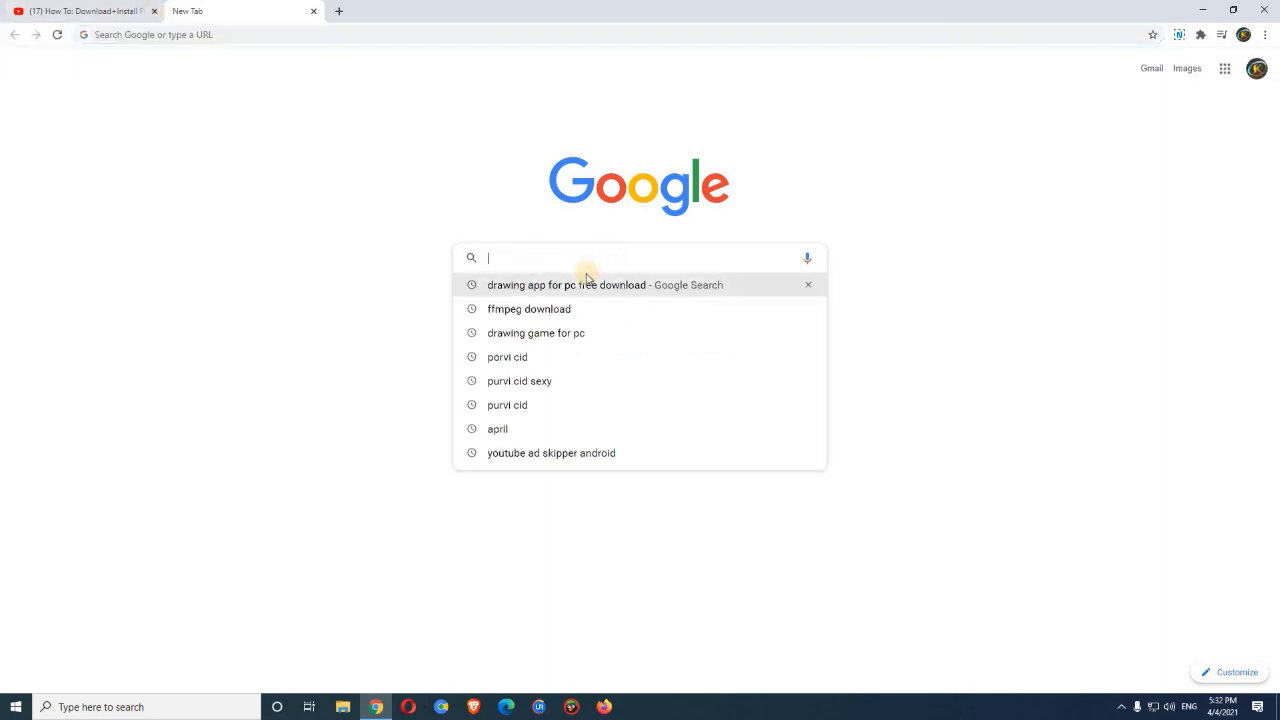
pyautogui.click(505, 312)
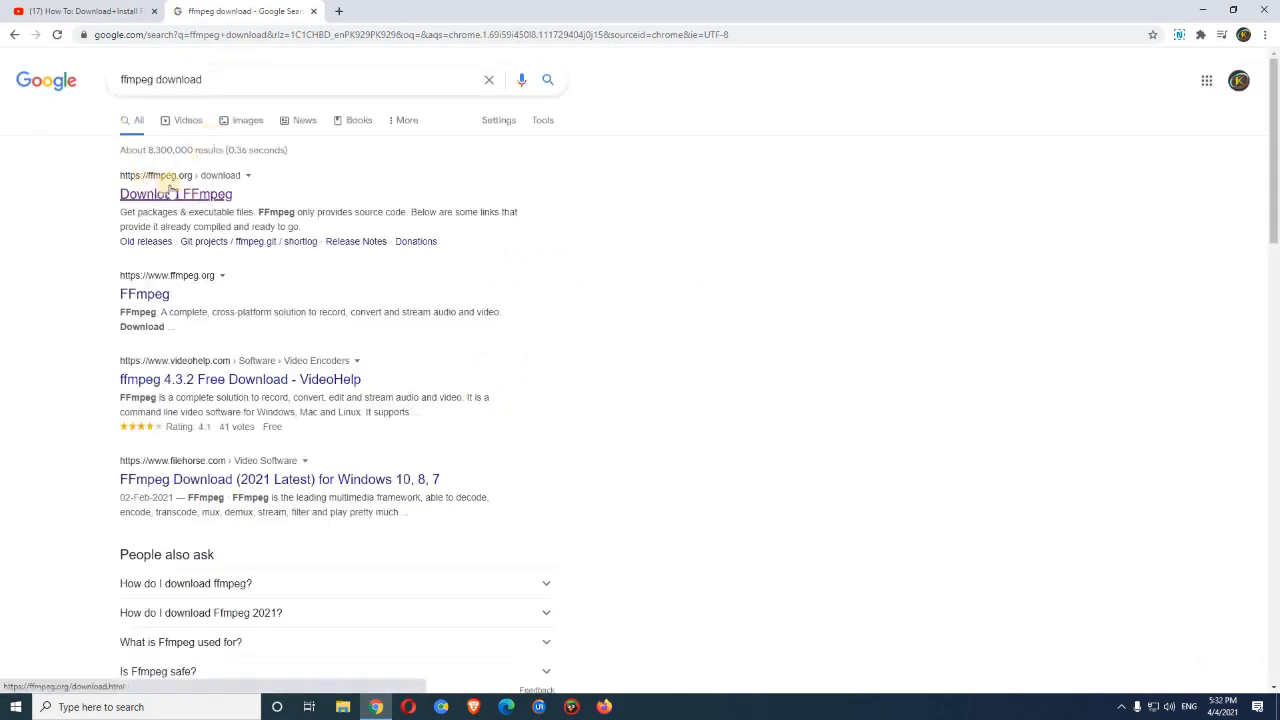
pyautogui.click(203, 203)
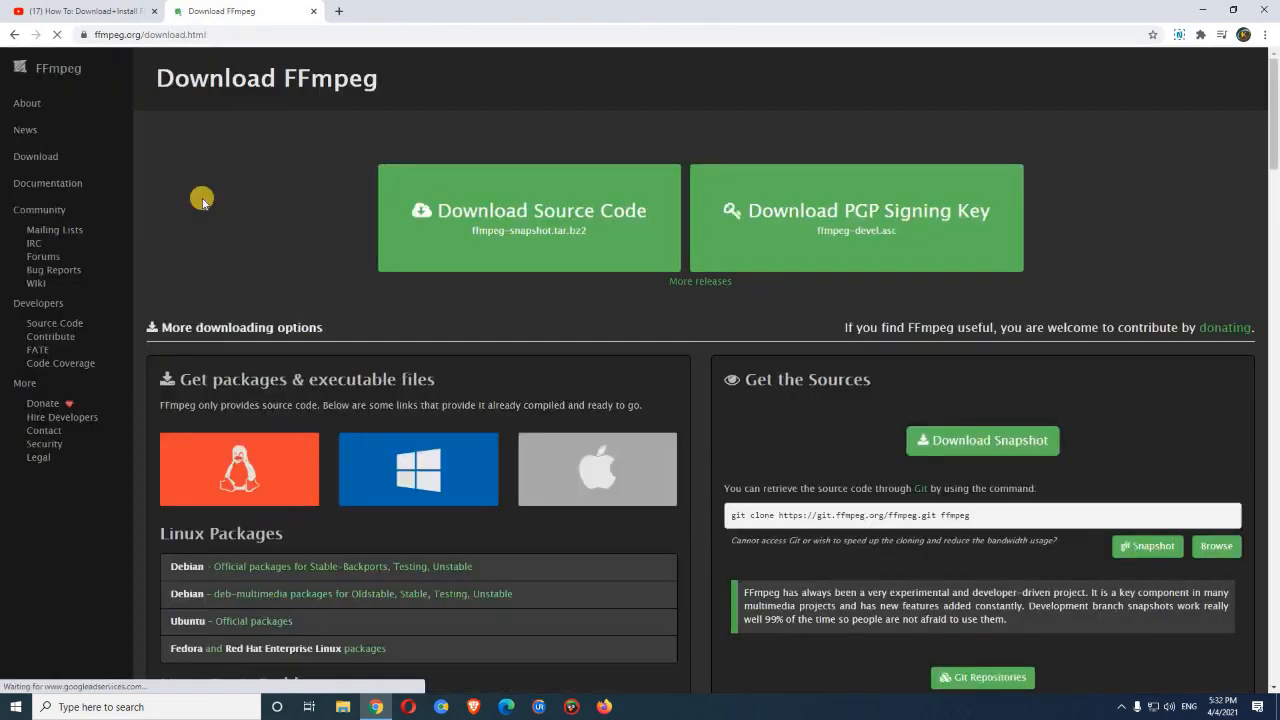
# Choose the Windows packages of FFmpeg and open the Windows builds from gyan.dev.
pyautogui.moveTo(452, 444)
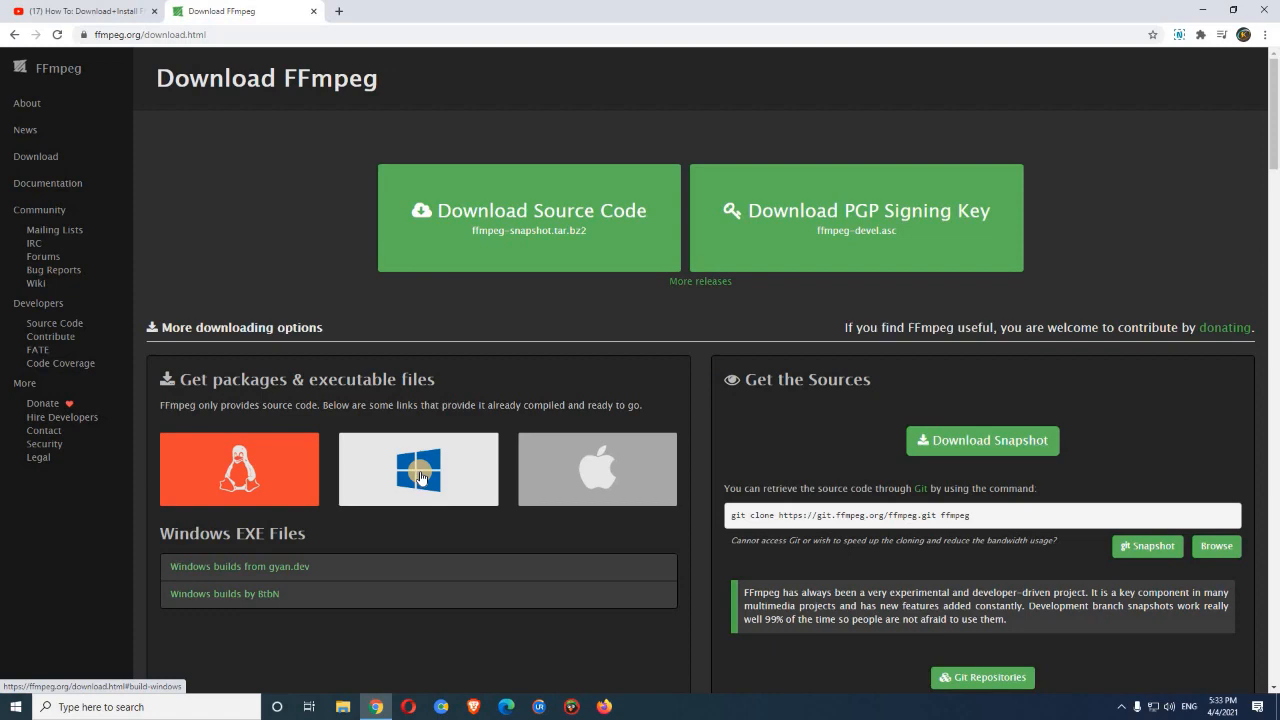
pyautogui.click(419, 477)
pyautogui.scroll(3, 387, 399)
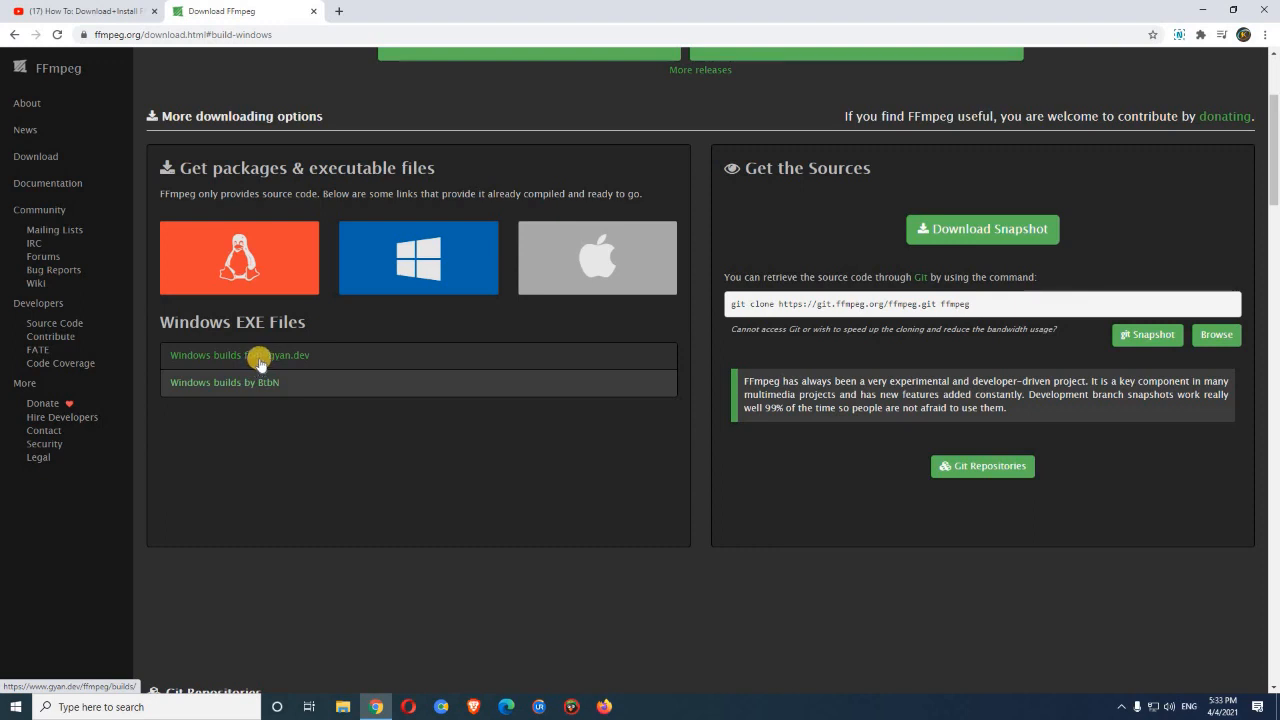
pyautogui.click(260, 357)
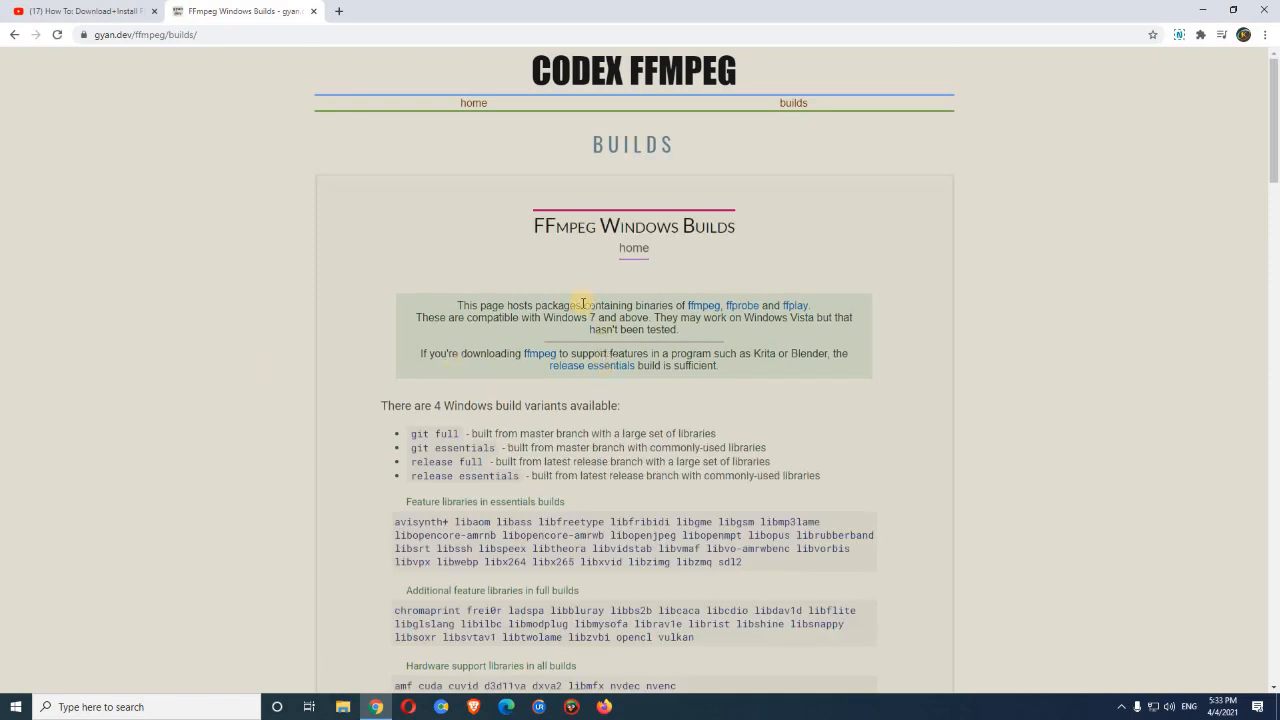
# Download the ffmpeg-release-full.7z archive from the release section of the builds page.
pyautogui.scroll(-2, 579, 424)
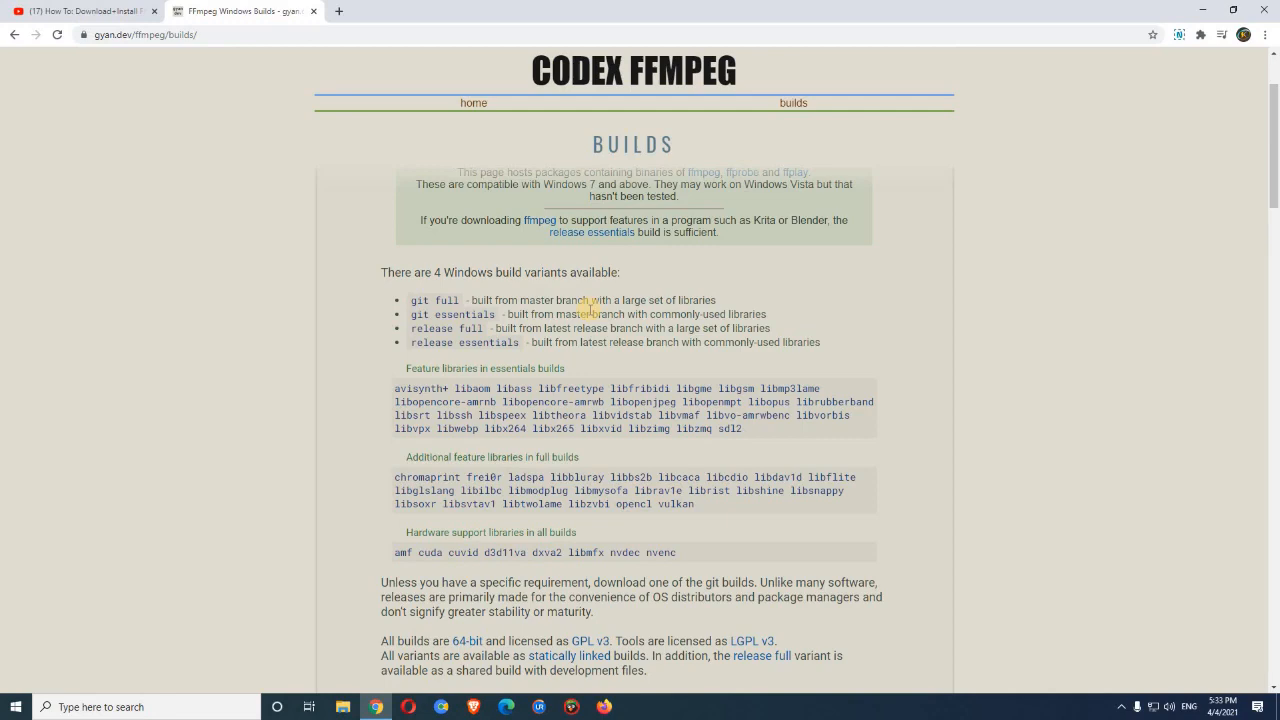
pyautogui.scroll(-10, 589, 309)
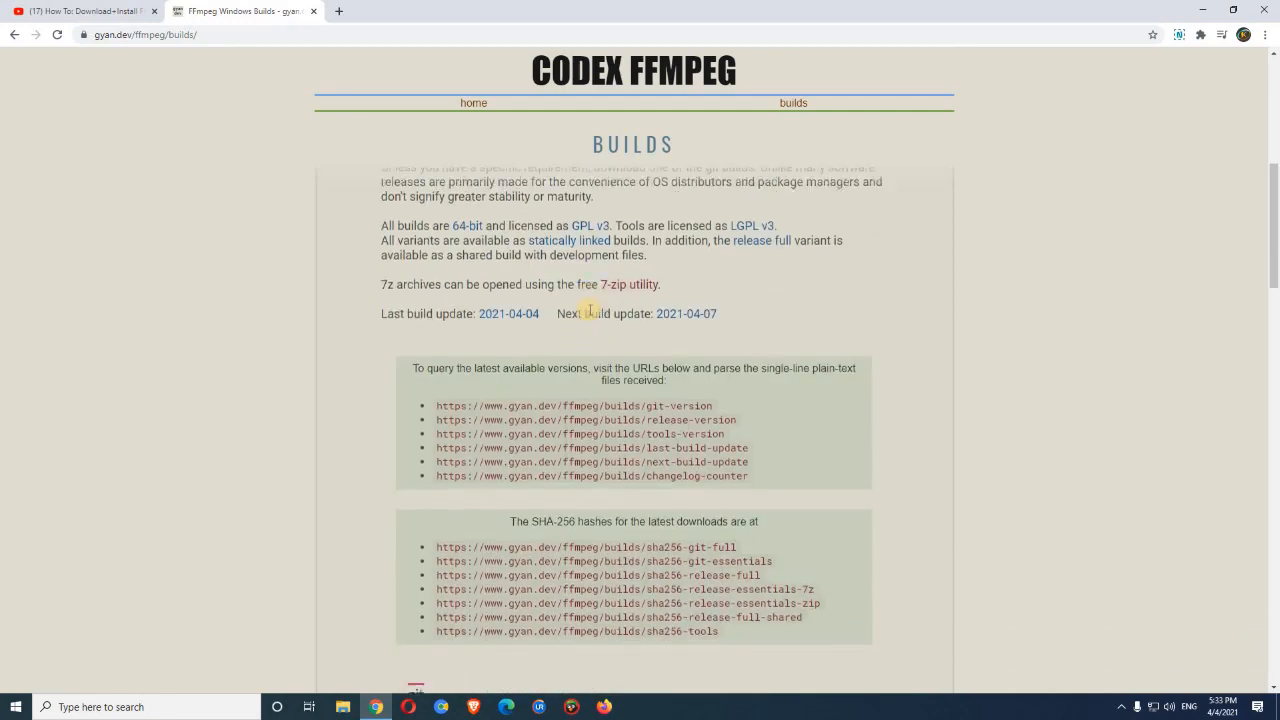
pyautogui.scroll(-3, 589, 309)
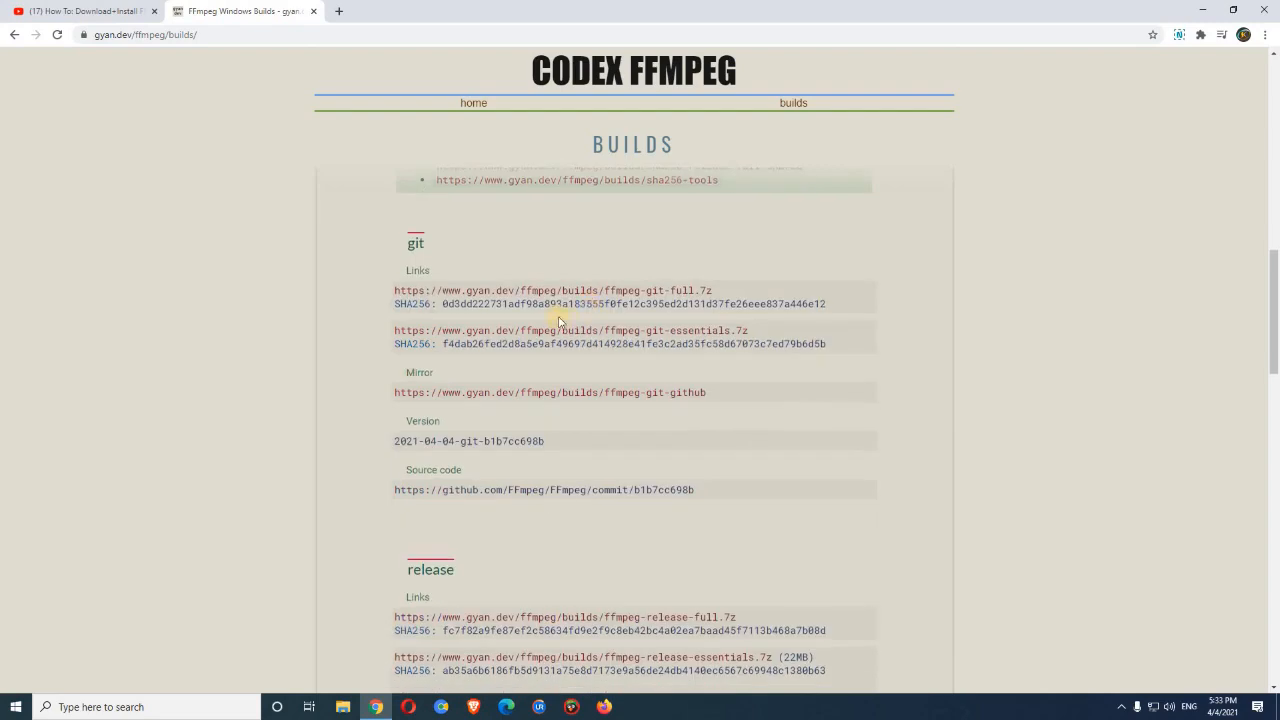
pyautogui.scroll(6, 558, 320)
pyautogui.scroll(-7, 558, 320)
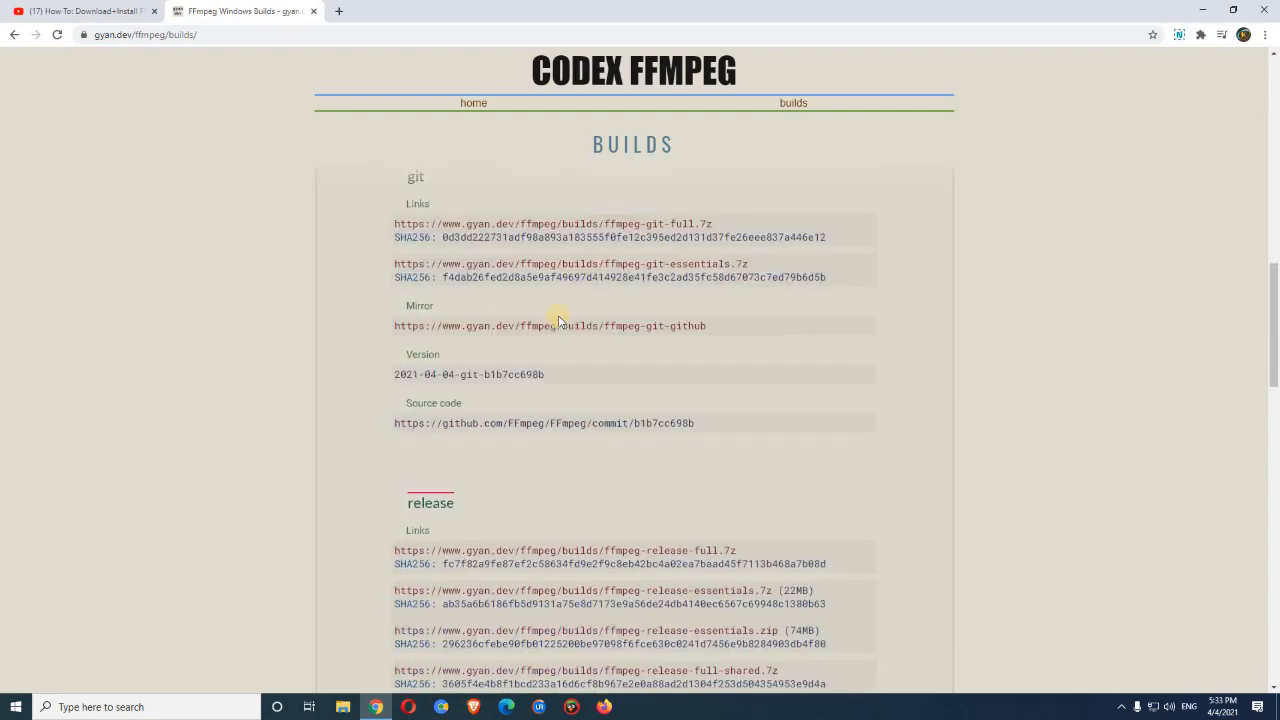
pyautogui.scroll(-2, 558, 320)
pyautogui.scroll(-1, 557, 318)
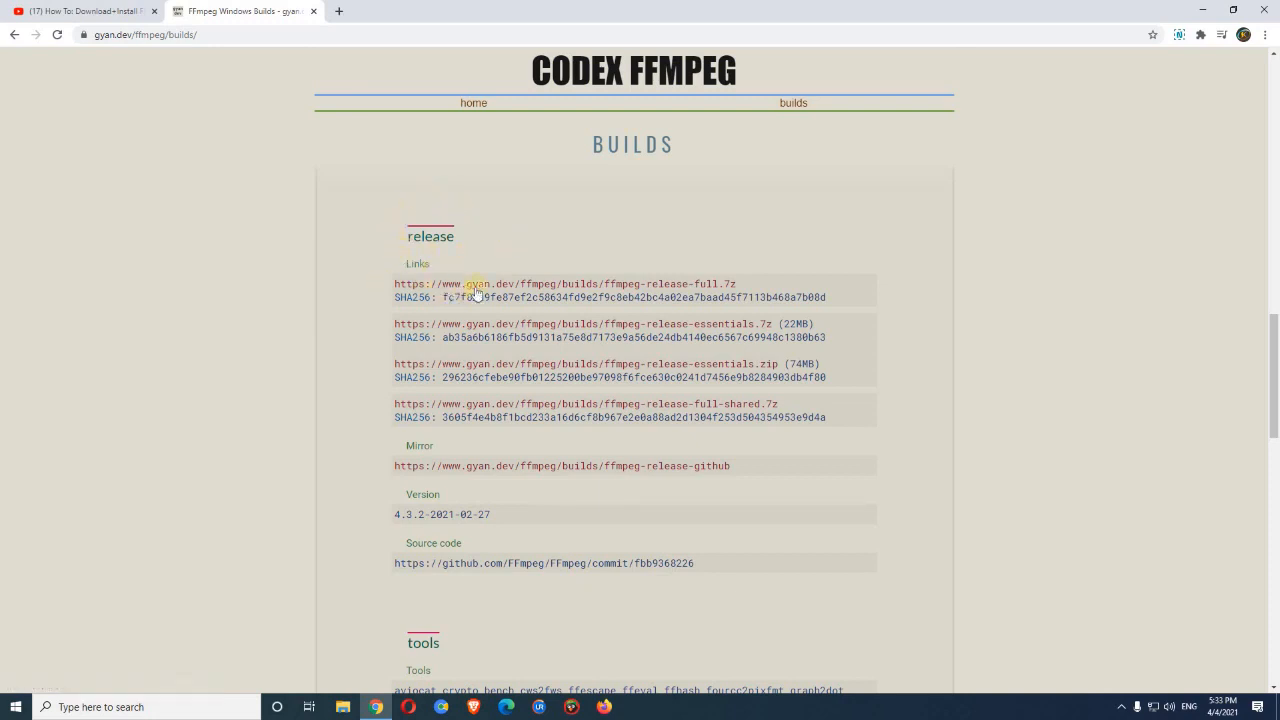
pyautogui.click(632, 291)
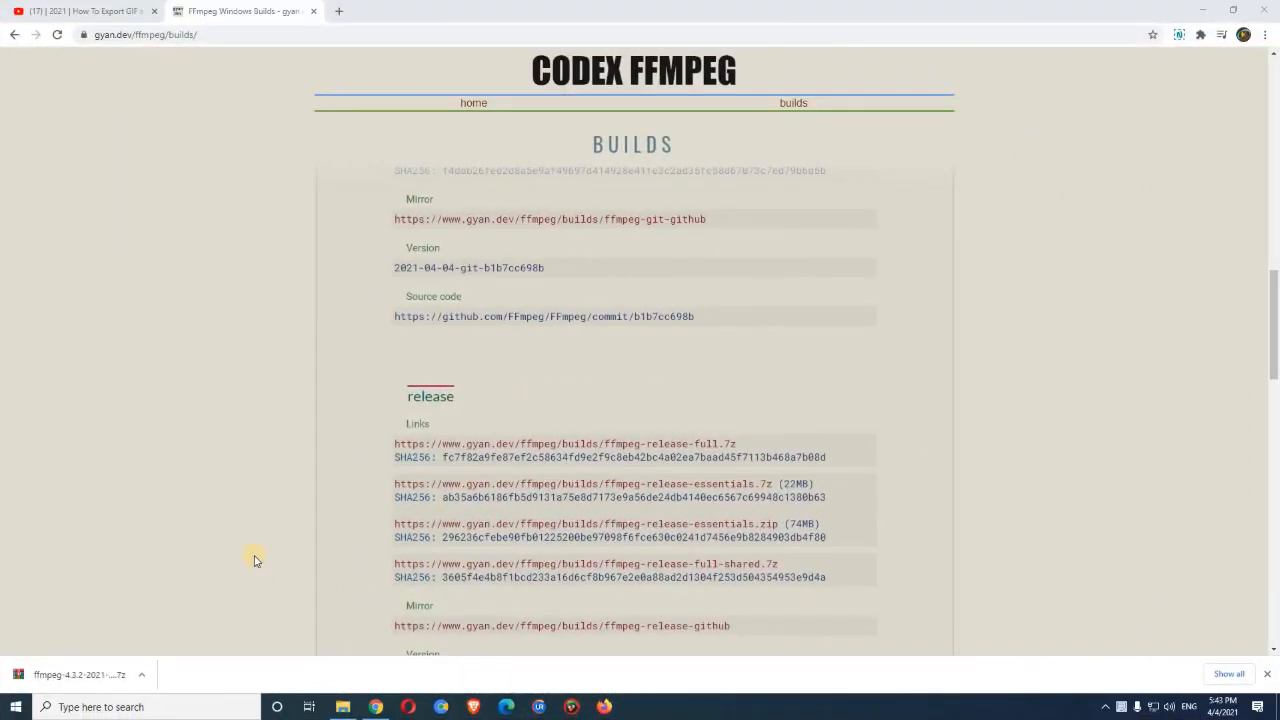
# Open the downloaded FFmpeg .7z archive in WinRAR and dismiss the notifier window.
pyautogui.click(144, 678)
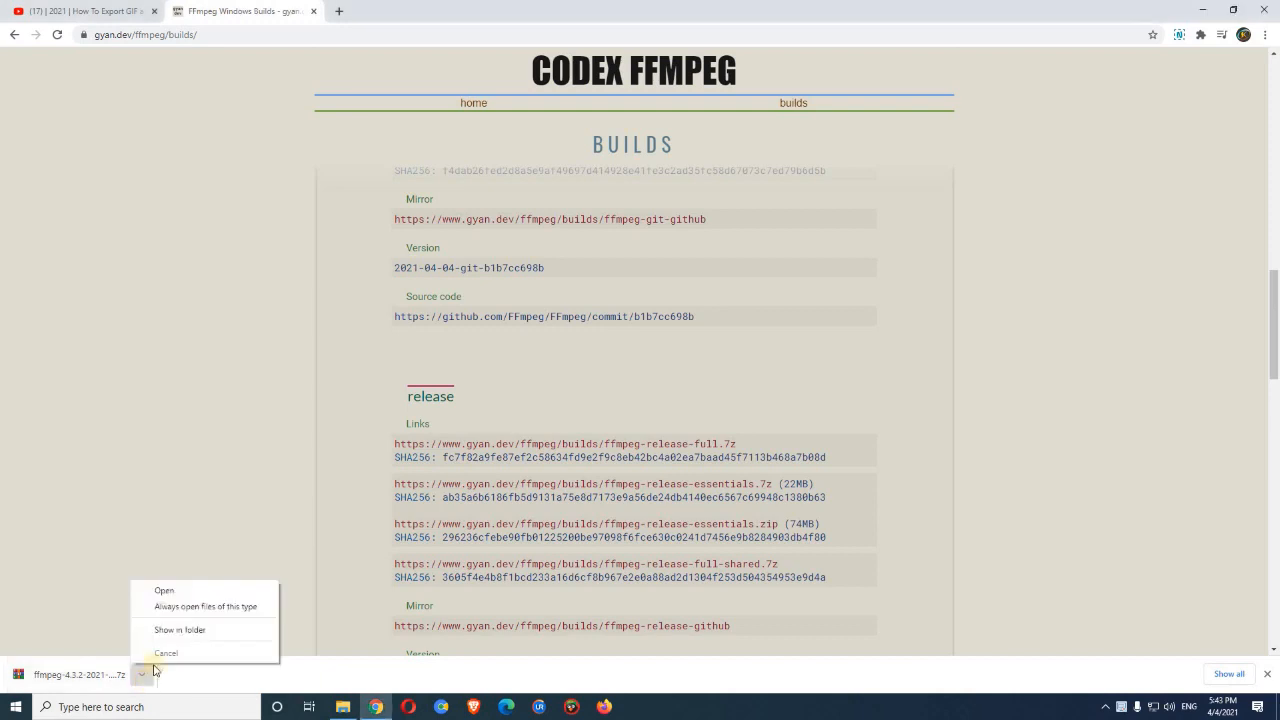
pyautogui.click(166, 591)
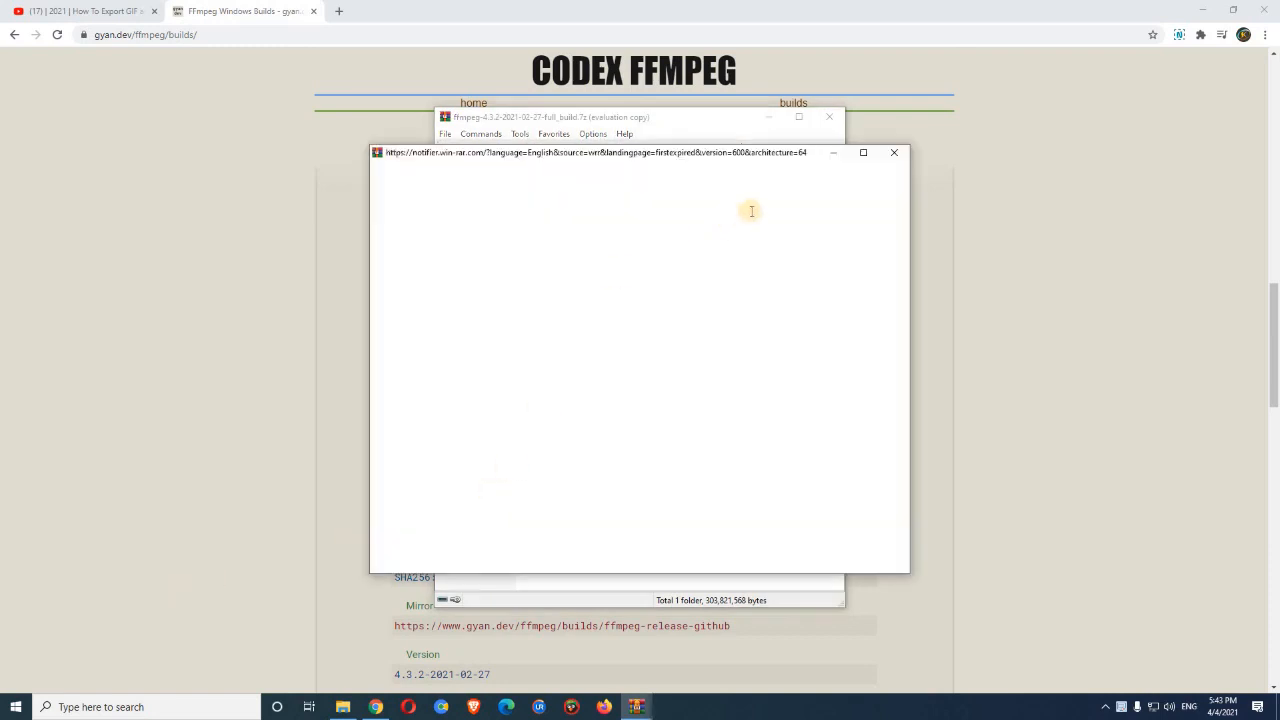
pyautogui.click(895, 155)
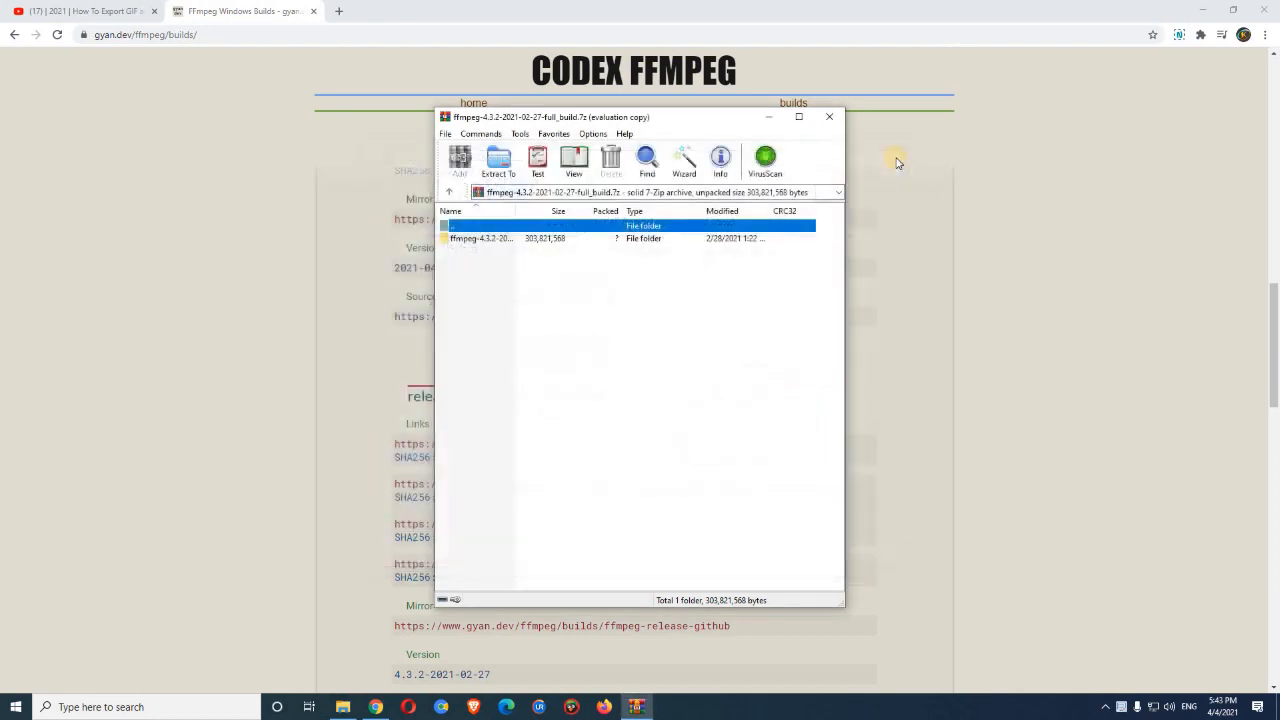
# Extract the ffmpeg-4.3.2-2021-02-27-full_build folder from the archive to the desktop and close WinRAR.
pyautogui.click(531, 240)
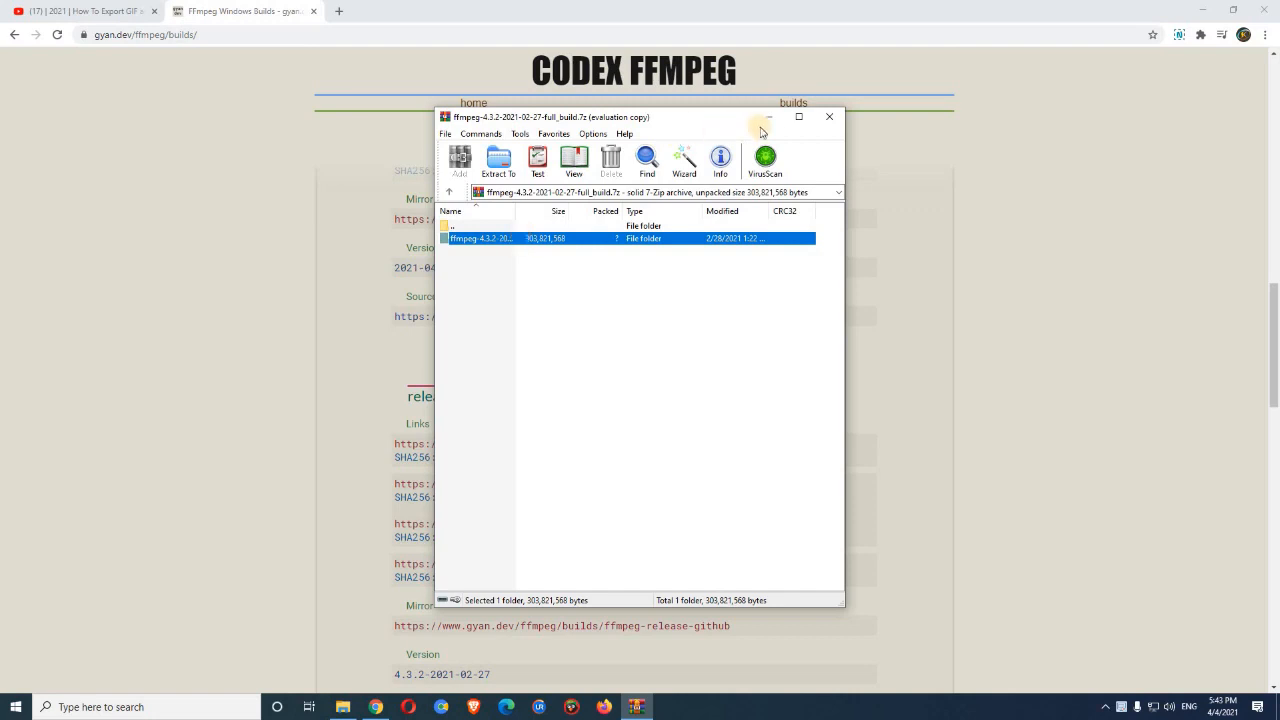
pyautogui.moveTo(674, 118); pyautogui.dragTo(401, 125)
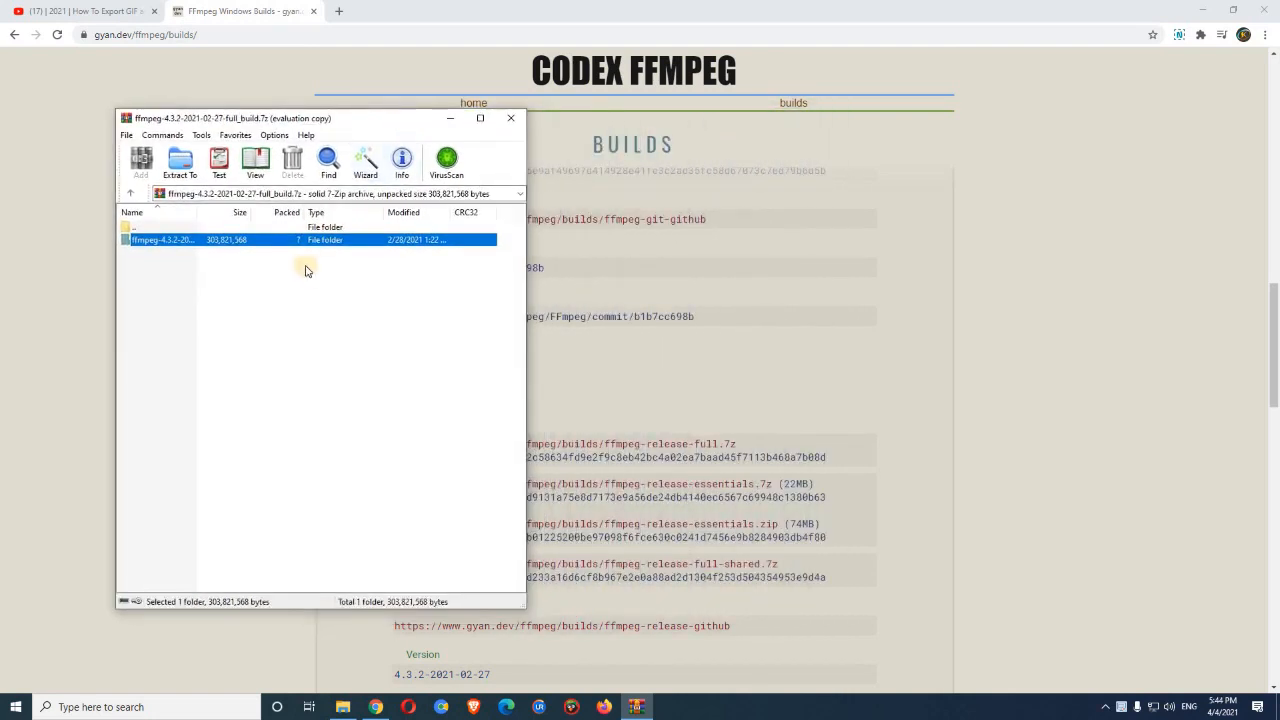
pyautogui.click(1205, 13)
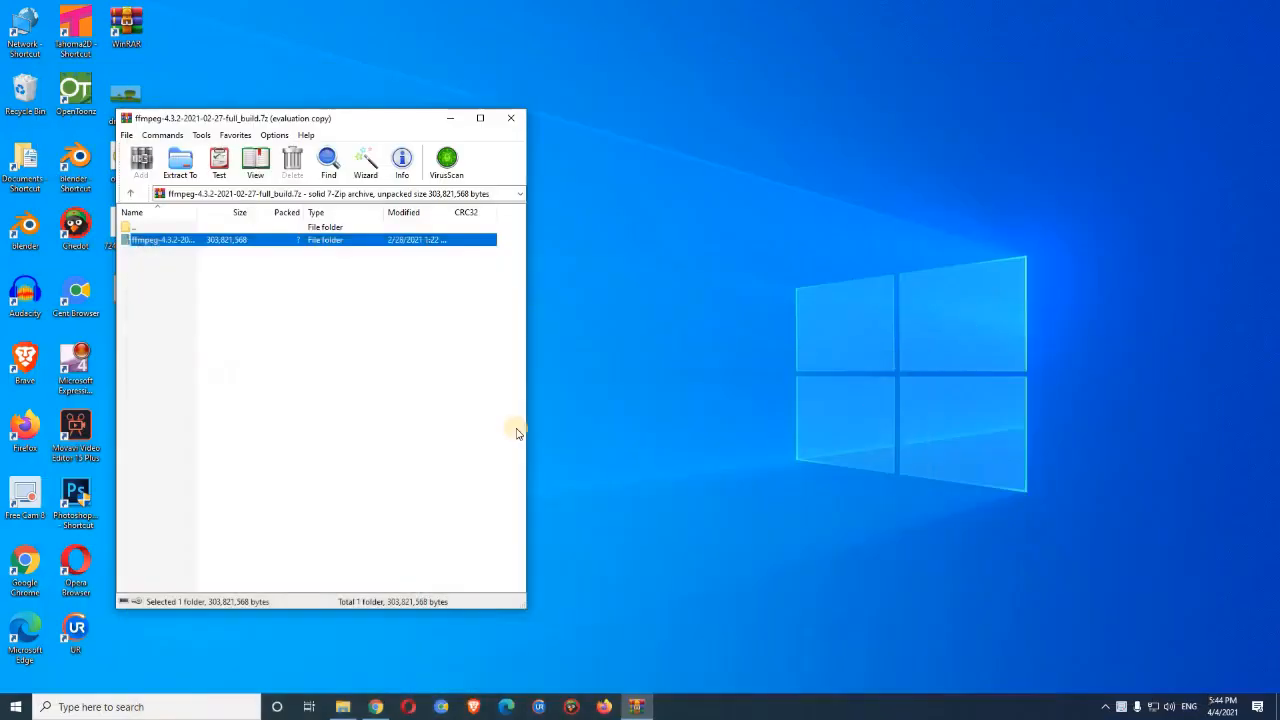
pyautogui.moveTo(391, 131); pyautogui.dragTo(731, 106)
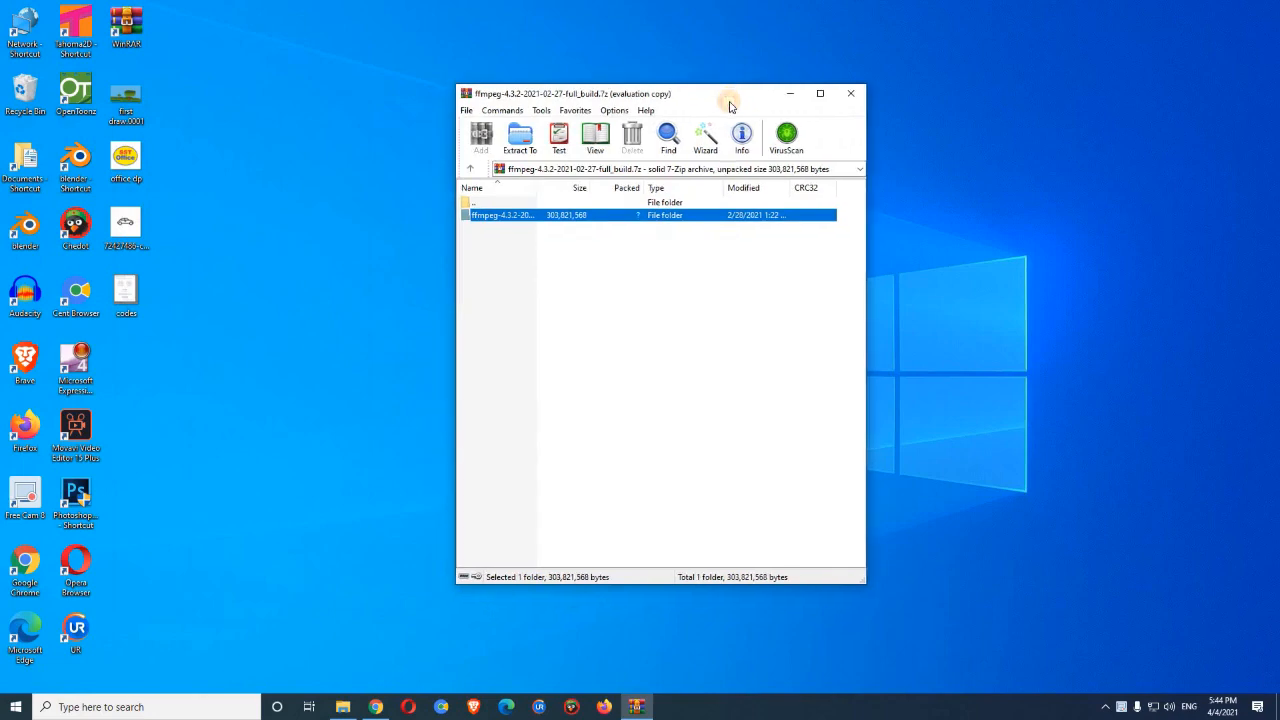
pyautogui.click(522, 145)
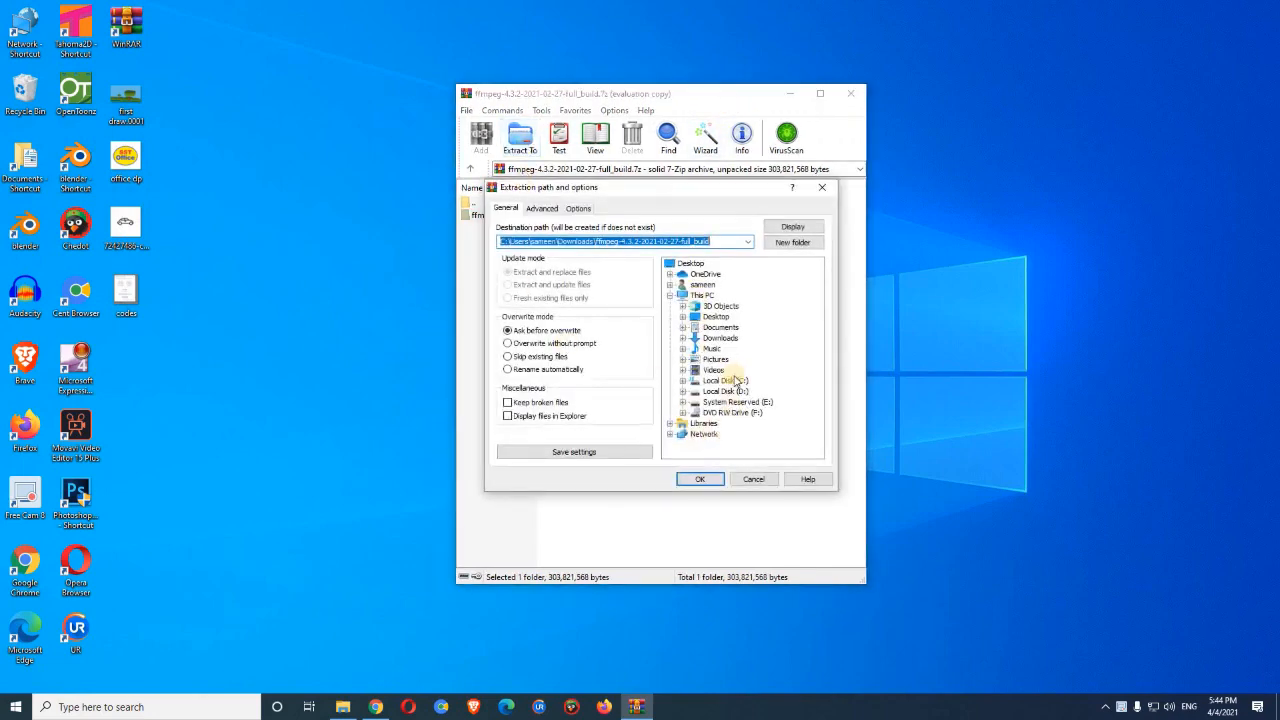
pyautogui.click(710, 480)
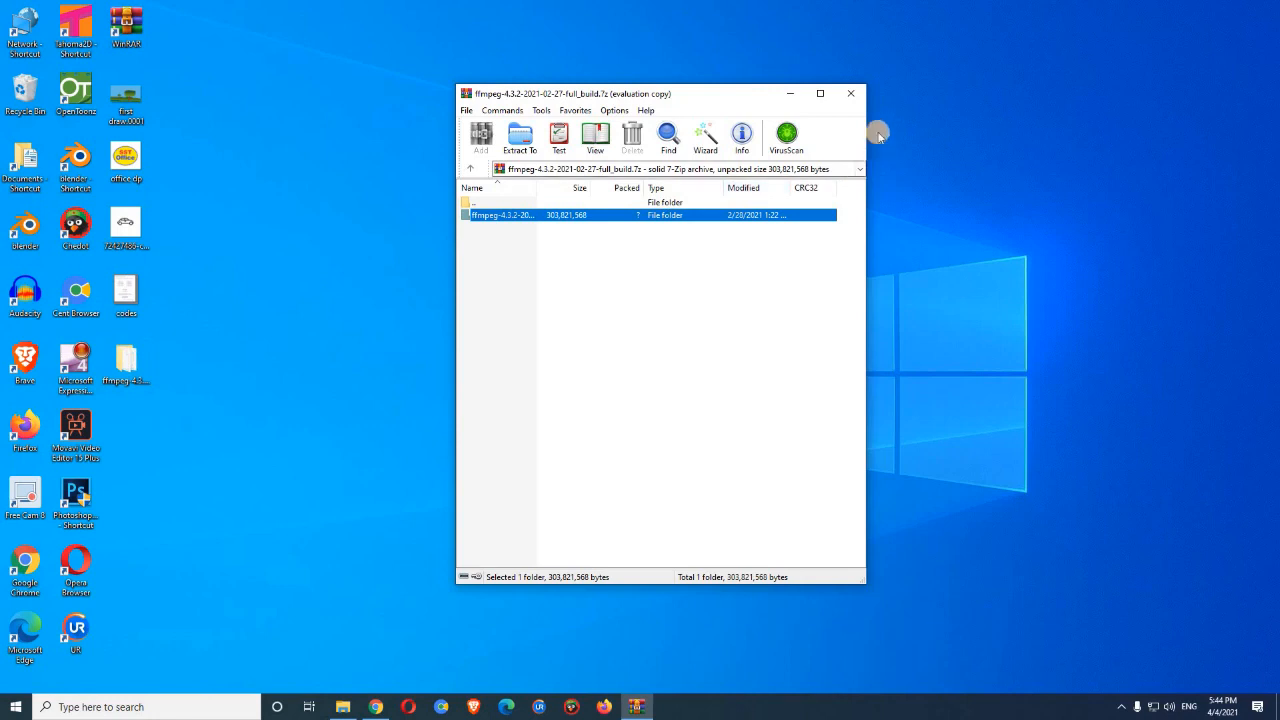
pyautogui.click(853, 94)
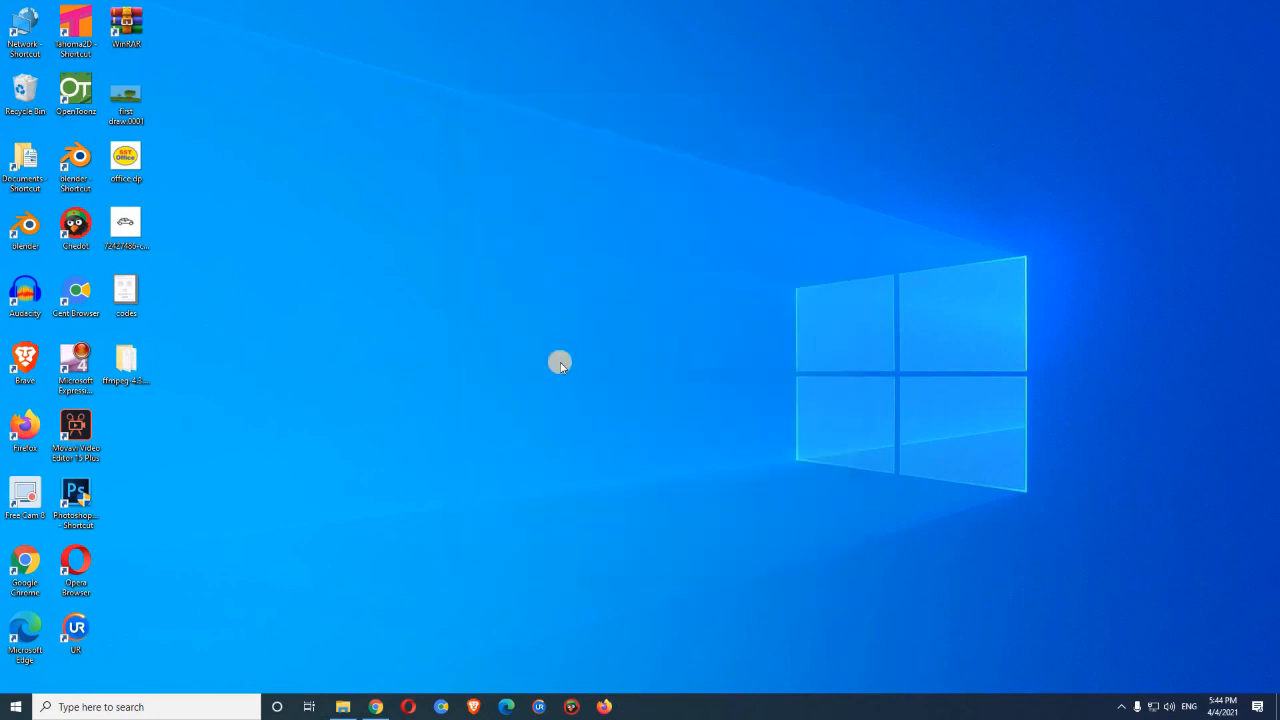
# Open the bin folder inside the extracted FFmpeg folder on the desktop.
pyautogui.doubleClick(131, 362)
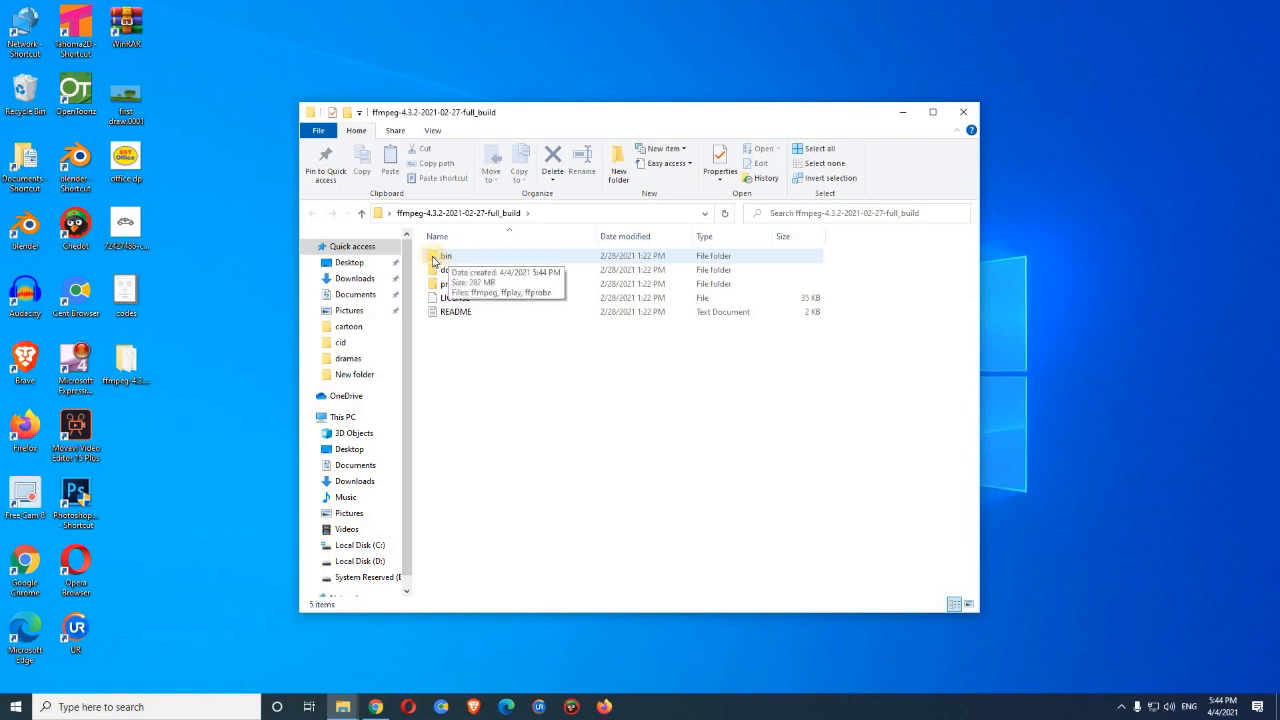
pyautogui.click(452, 258)
pyautogui.doubleClick(452, 258)
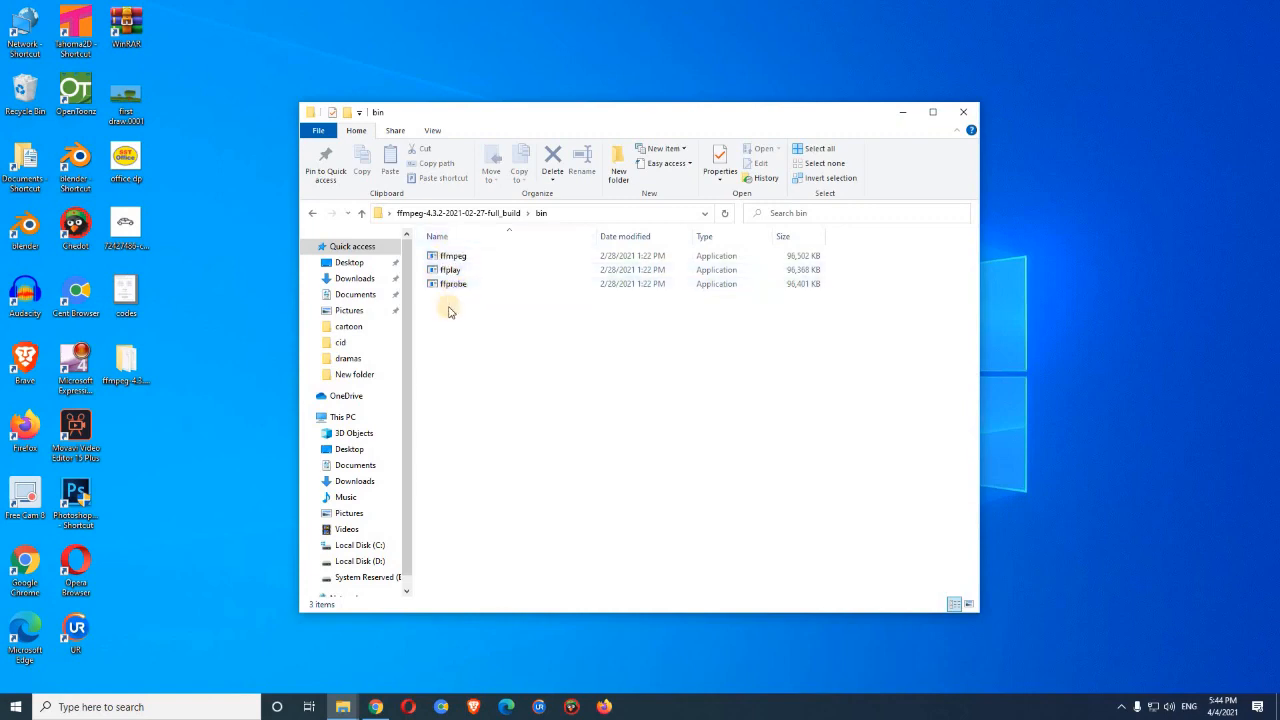
# Copy the ffmpeg, ffplay and ffprobe applications from the bin folder.
pyautogui.moveTo(448, 301); pyautogui.dragTo(474, 256)
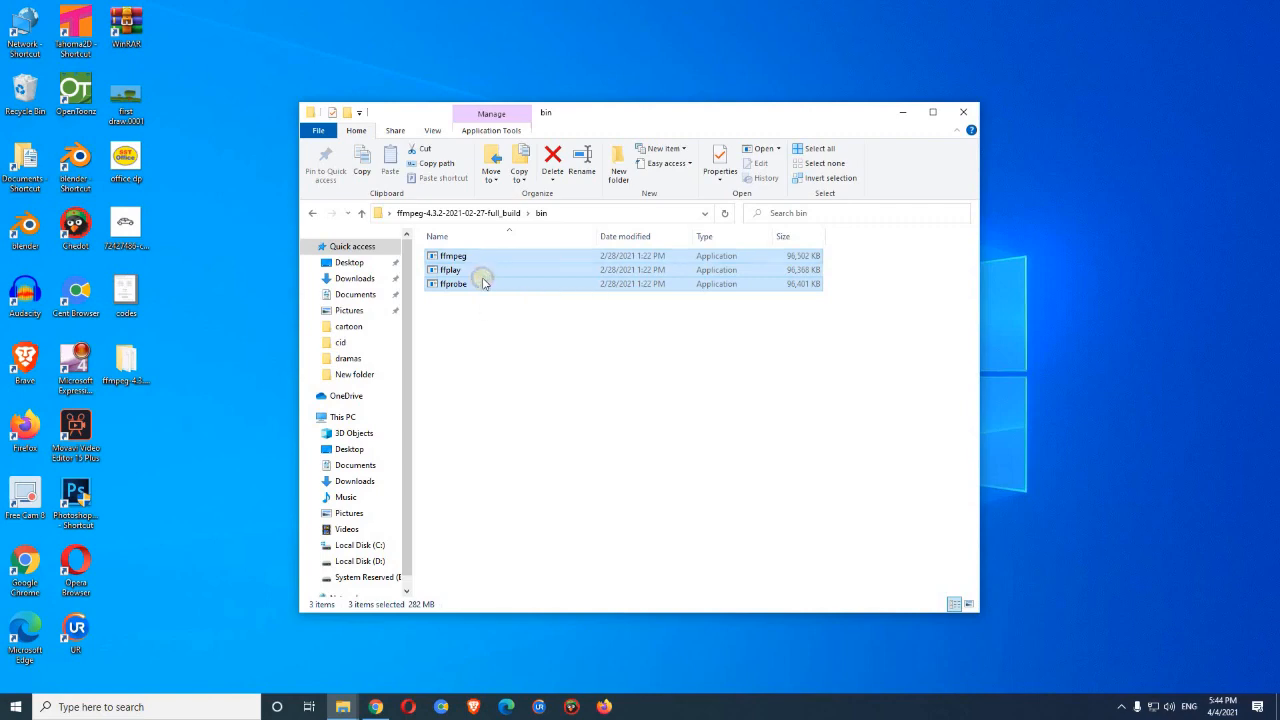
pyautogui.rightClick(483, 284)
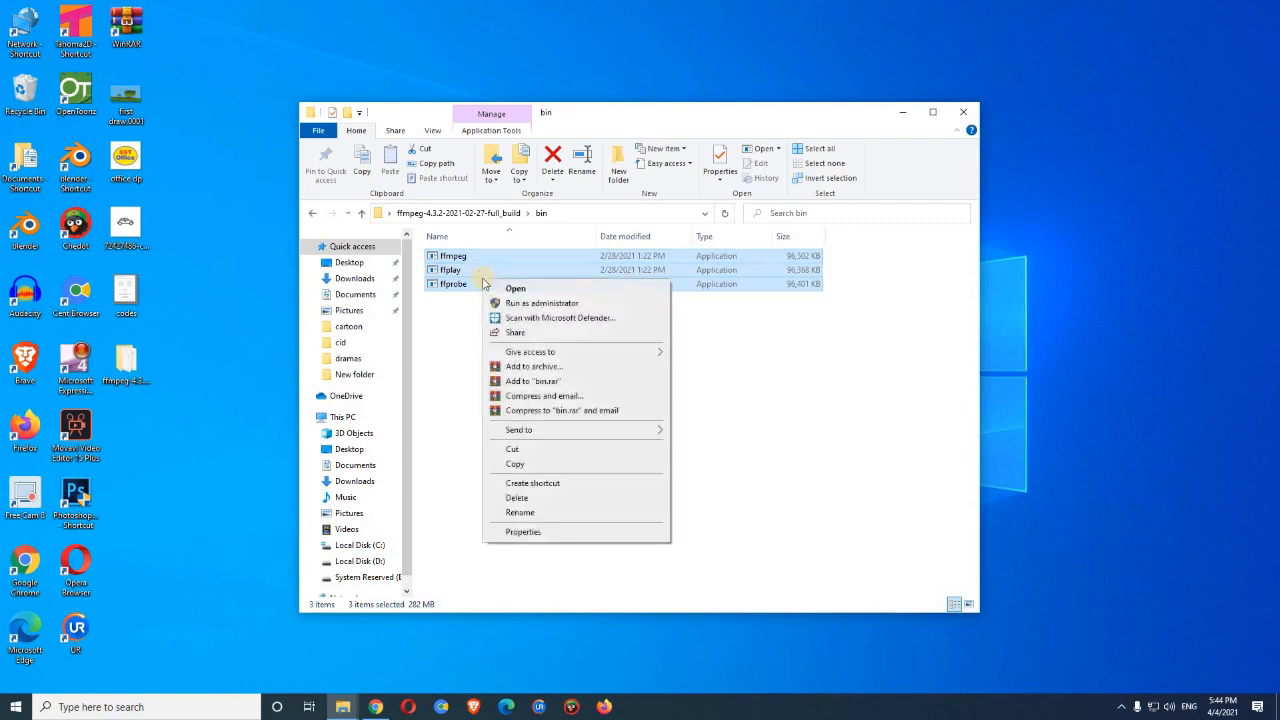
pyautogui.click(536, 463)
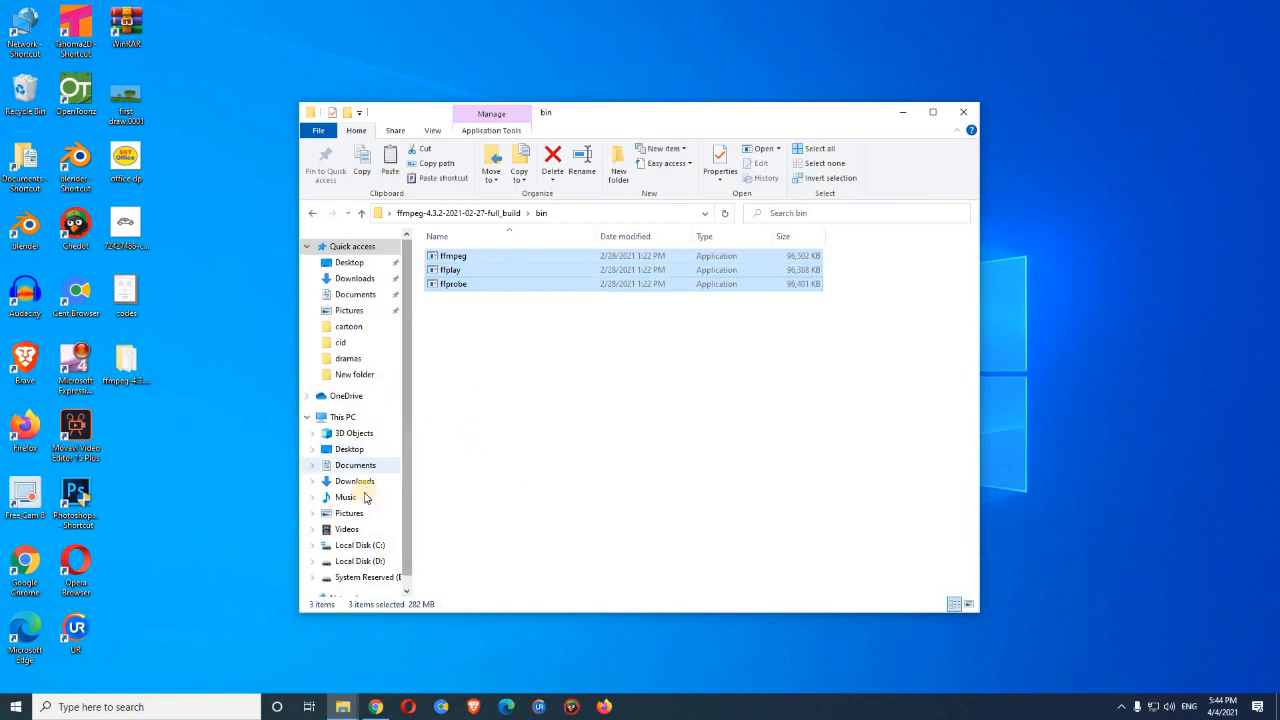
# Create a folder named ffmpeg inside the OpenToonz stuff folder on Local Disk (C:).
pyautogui.click(358, 545)
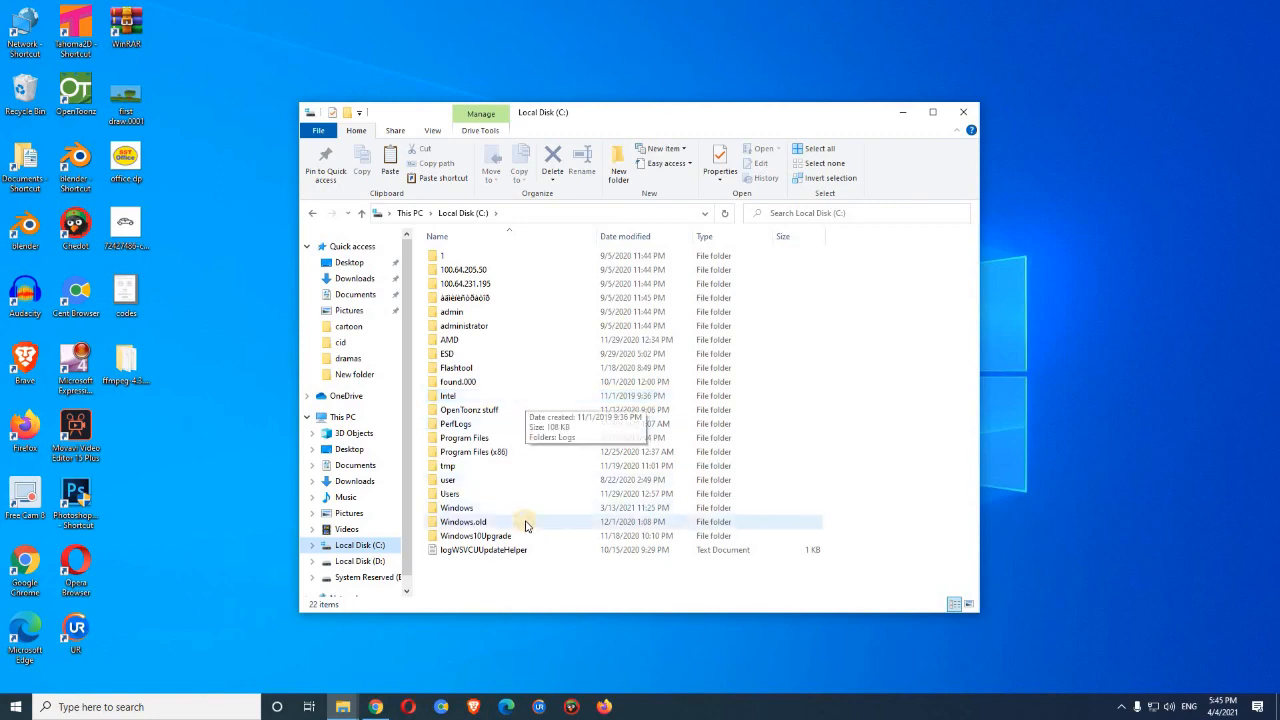
pyautogui.click(482, 412)
pyautogui.doubleClick(481, 414)
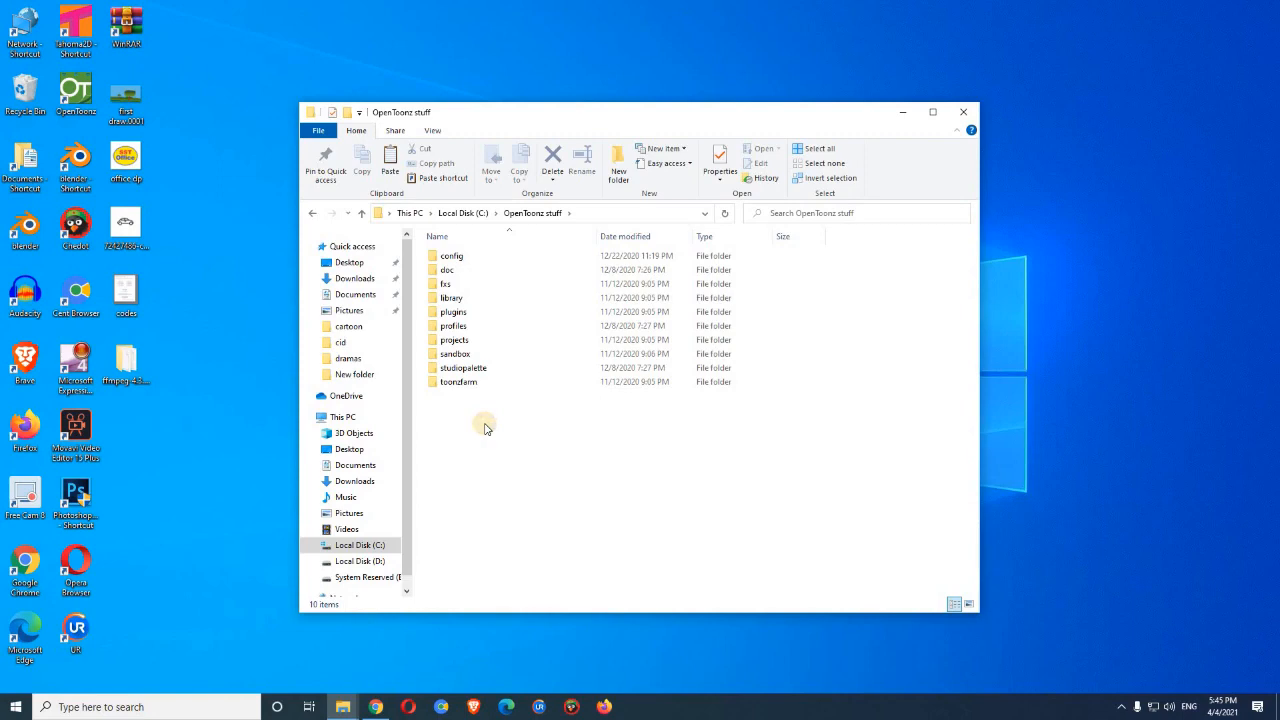
pyautogui.rightClick(485, 428)
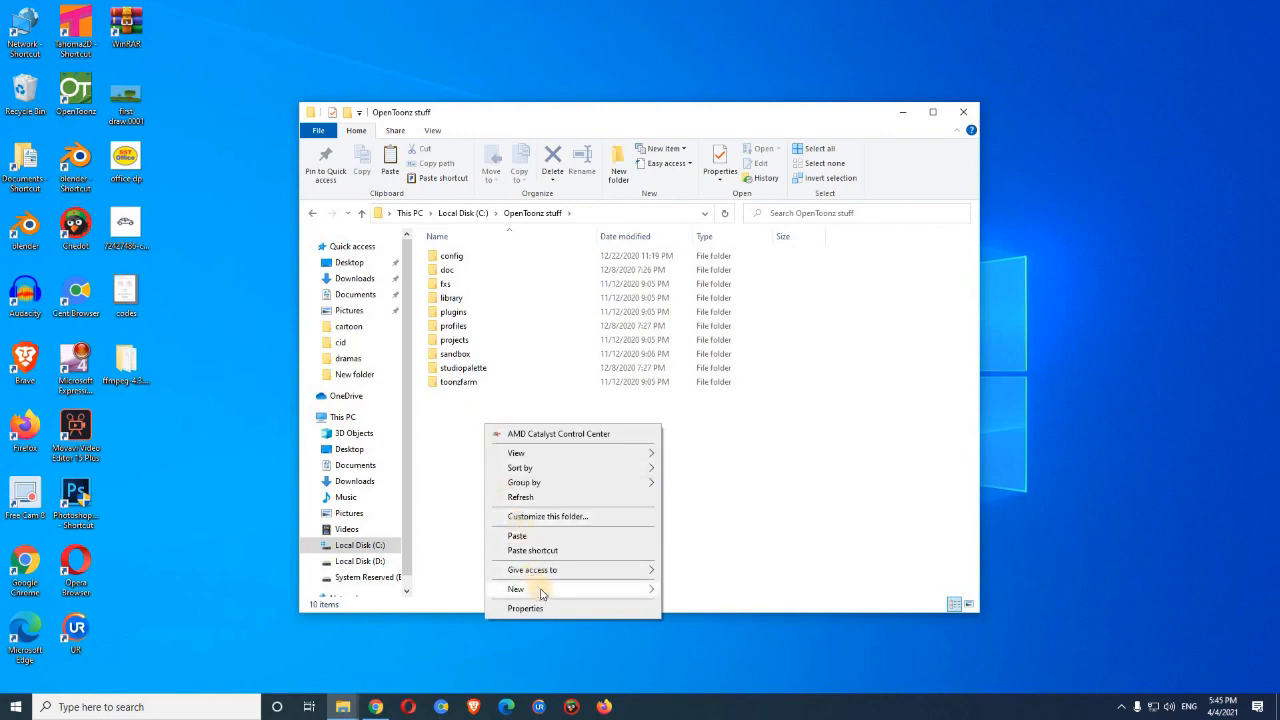
pyautogui.moveTo(586, 589)
pyautogui.click(692, 594)
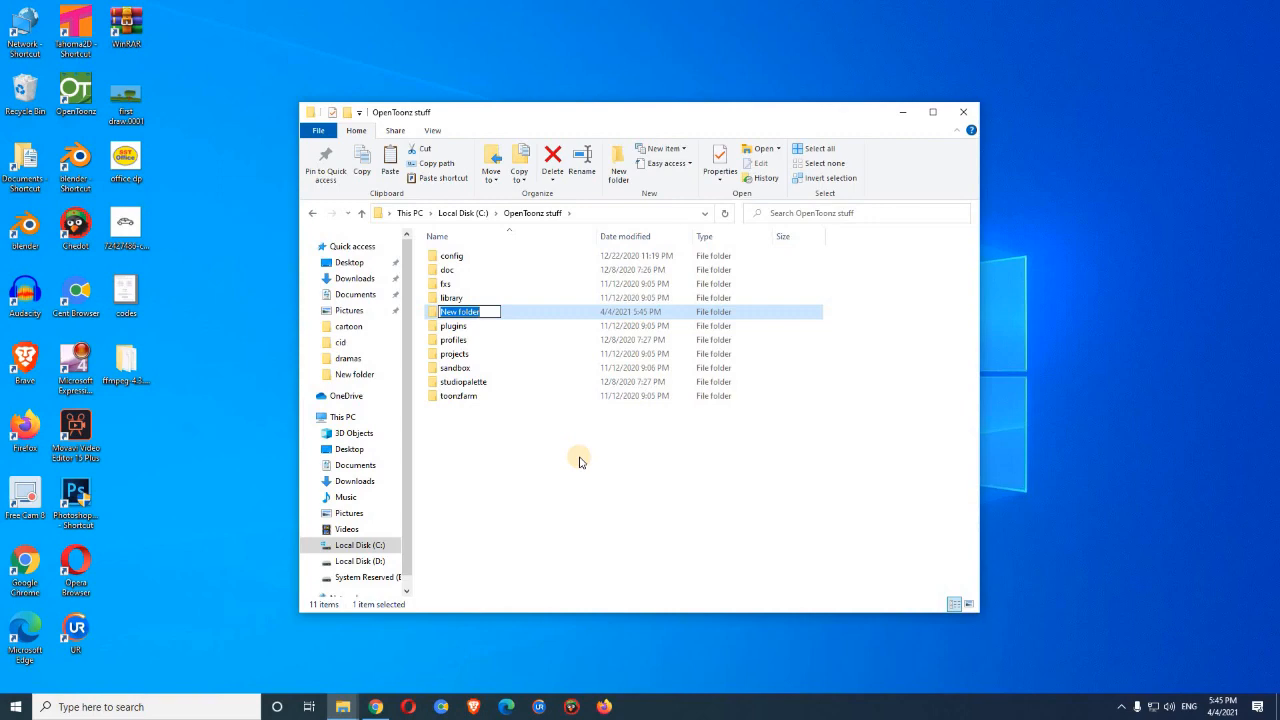
pyautogui.write('s')
pyautogui.write('fmp')
pyautogui.write('eg')
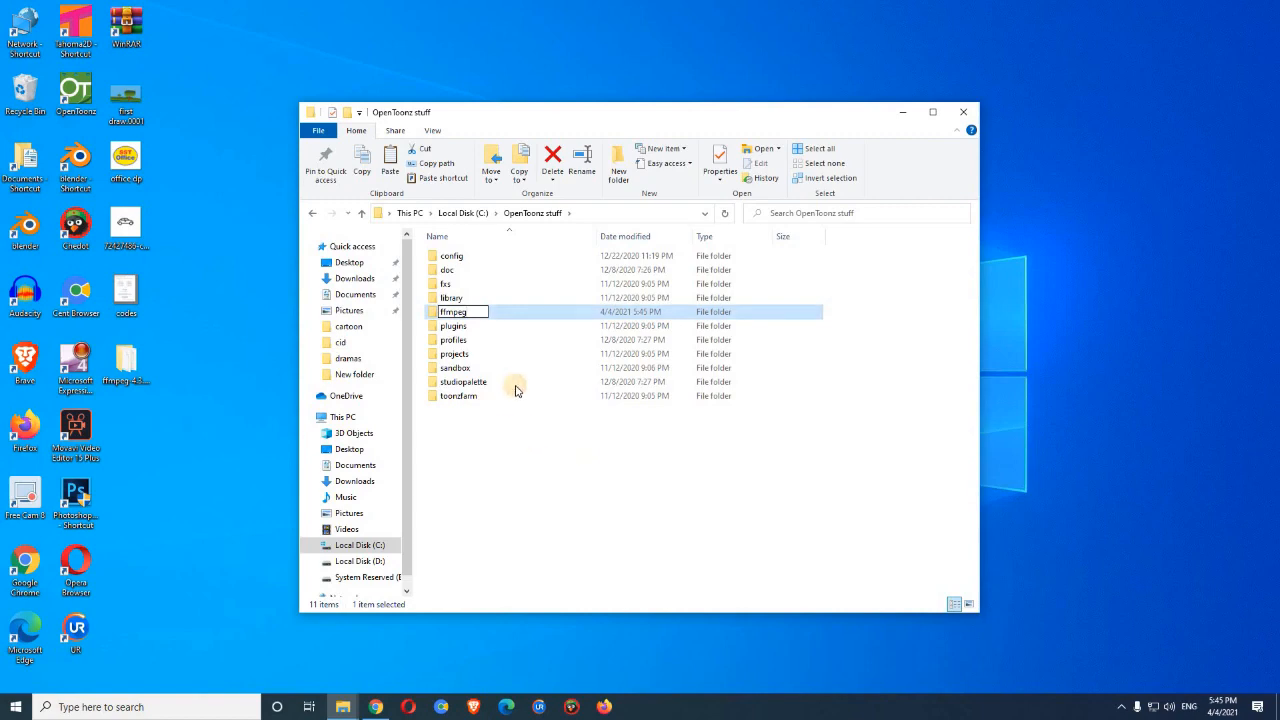
pyautogui.click(476, 326)
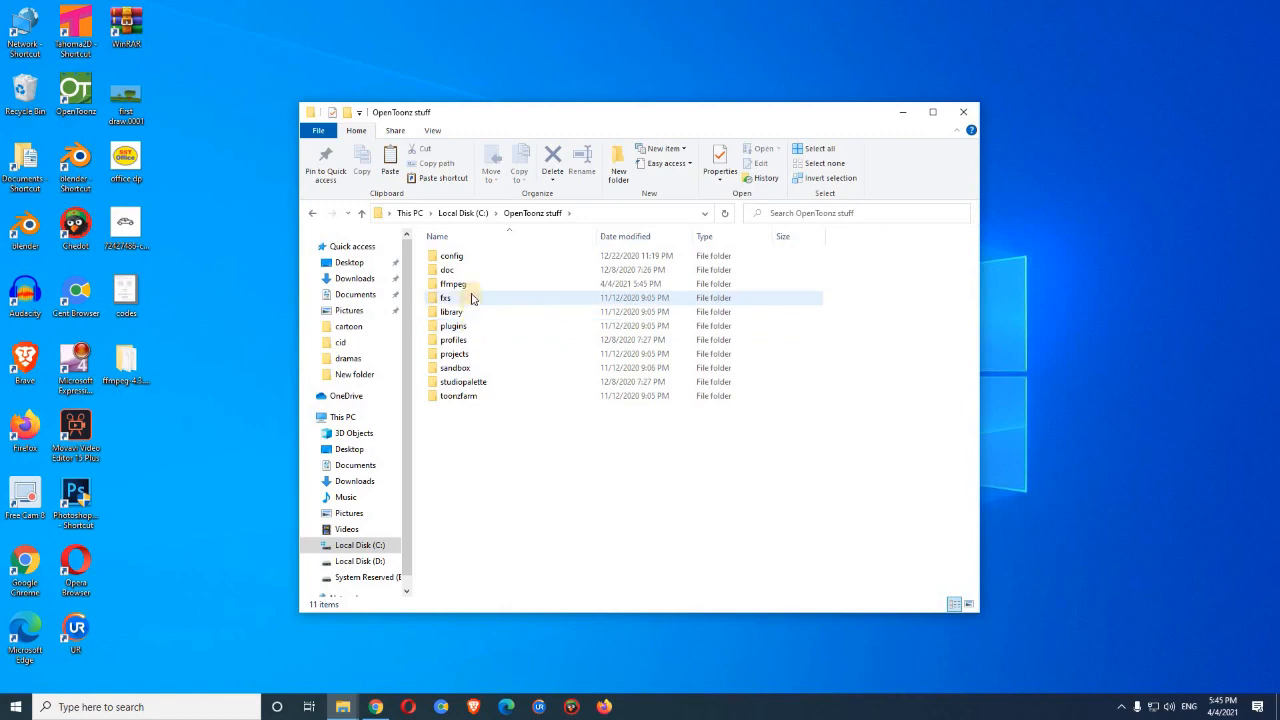
# Paste the three copied FFmpeg applications into the new ffmpeg folder.
pyautogui.doubleClick(470, 285)
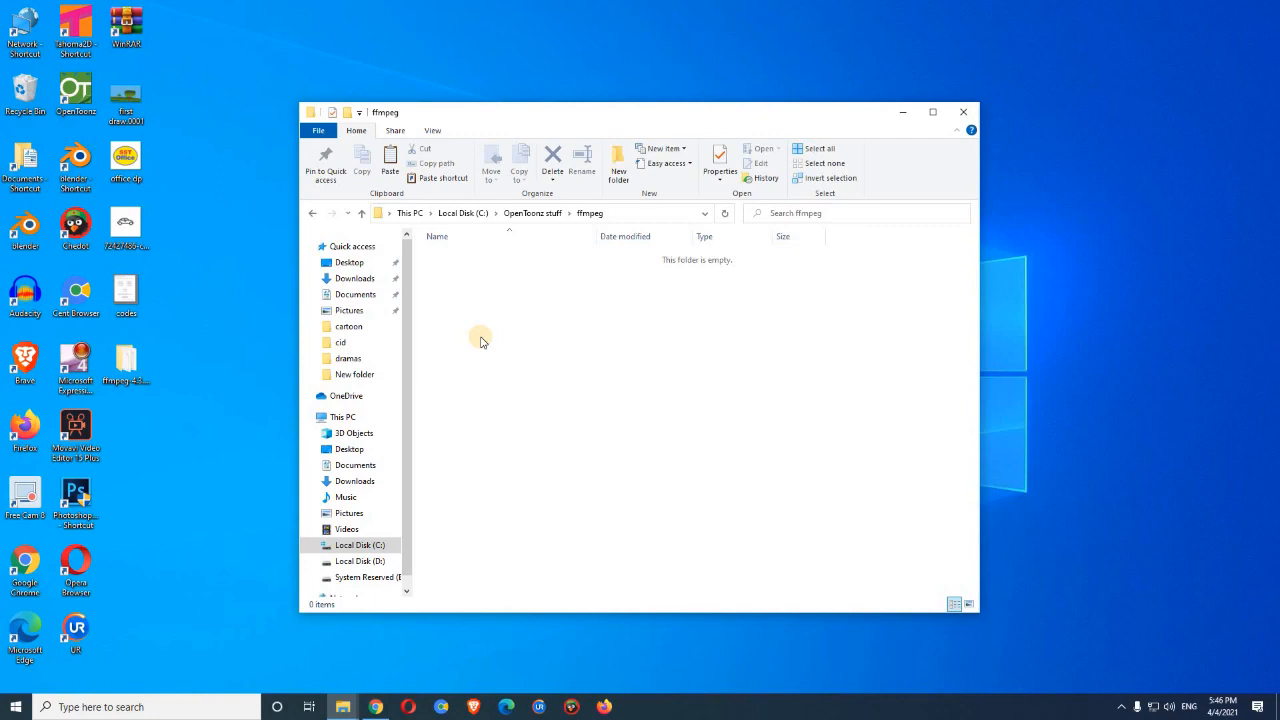
pyautogui.rightClick(480, 340)
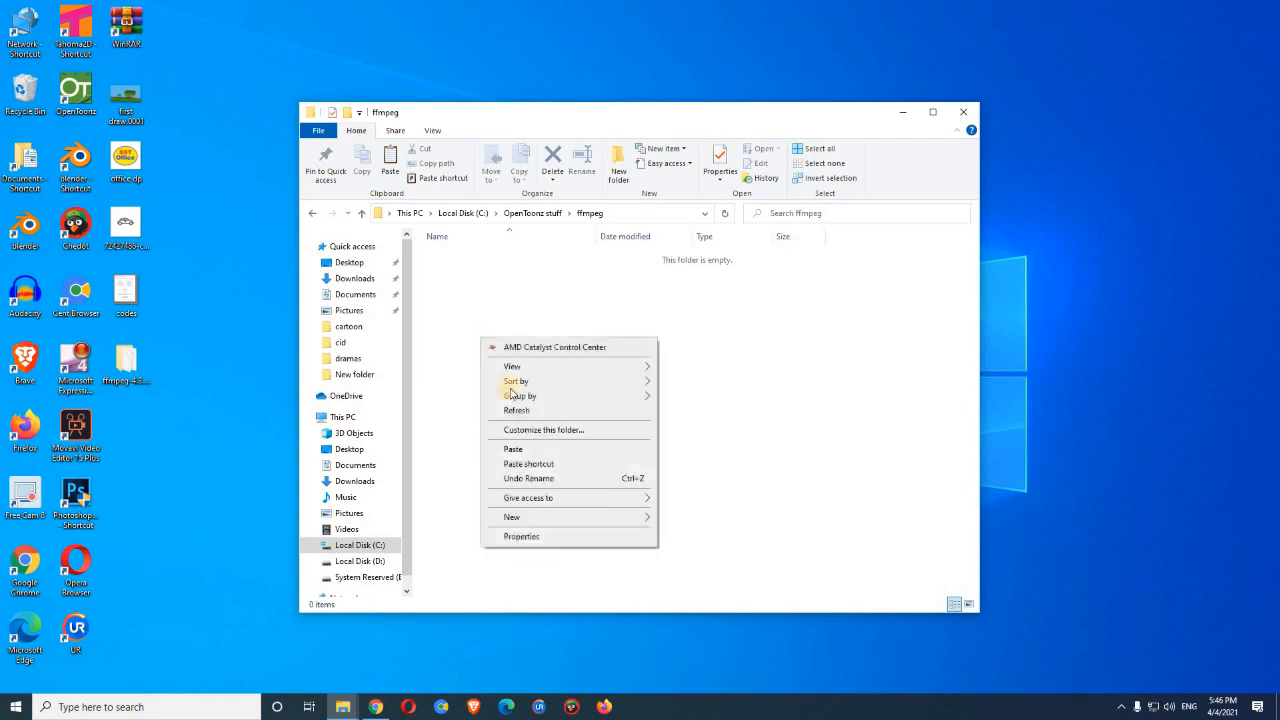
pyautogui.click(524, 449)
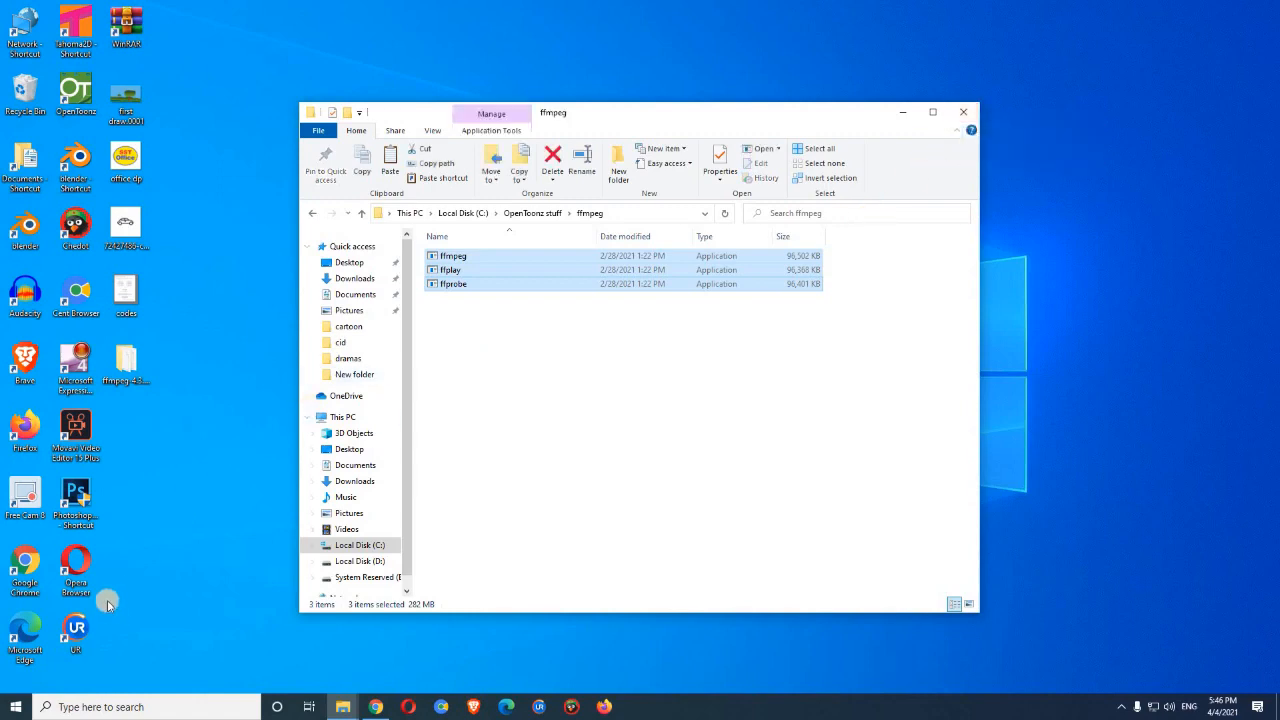
# Switch to OpenToonz, dismissing its startup window, and open the Import/Export preferences.
pyautogui.click(86, 108)
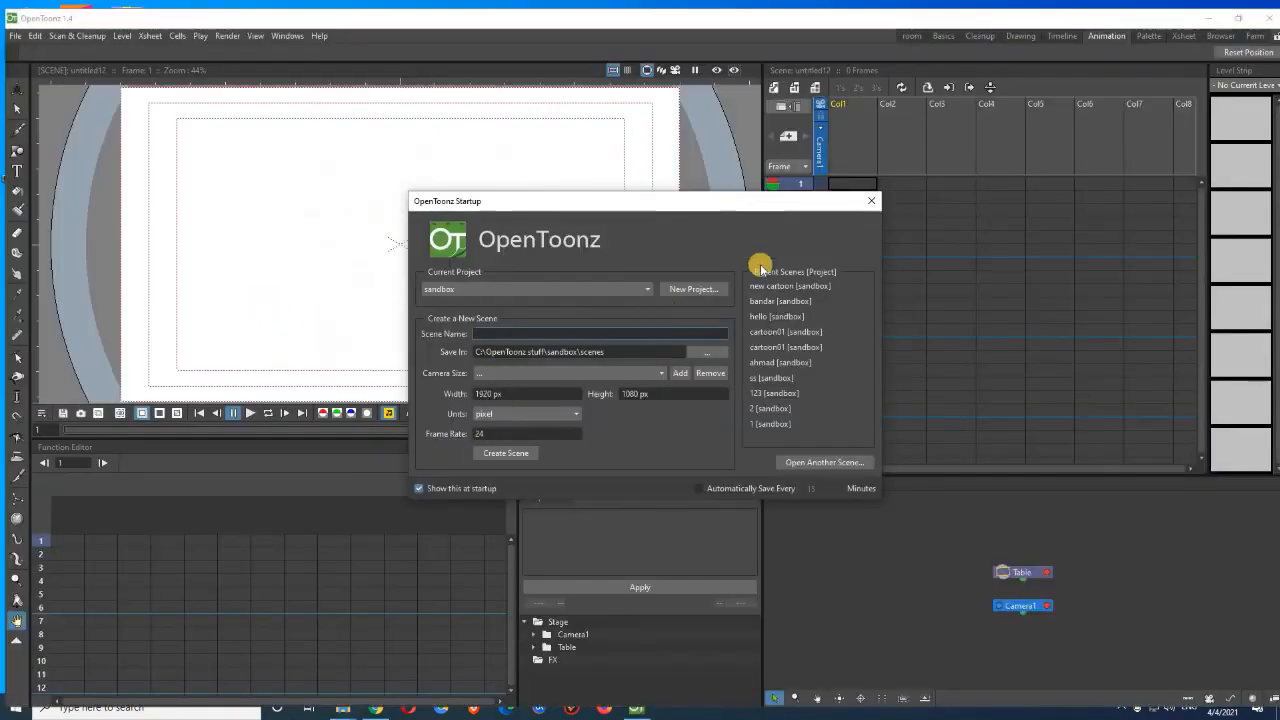
pyautogui.click(871, 201)
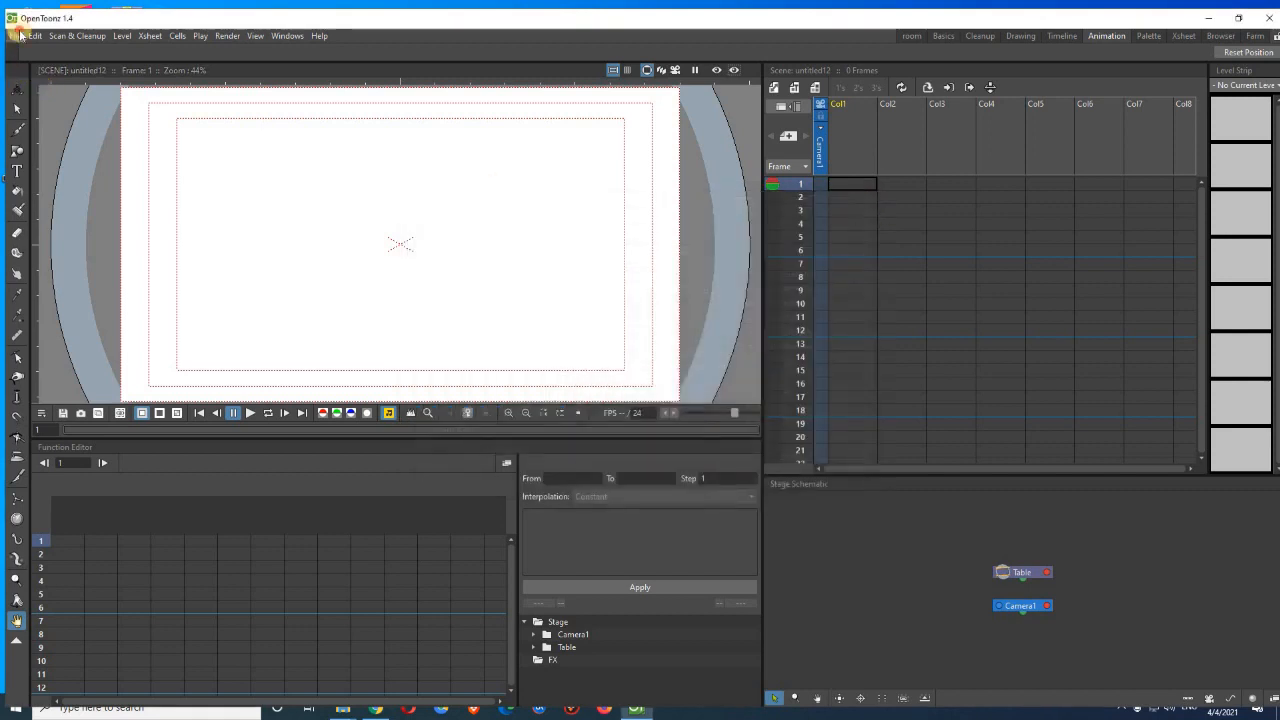
pyautogui.click(20, 36)
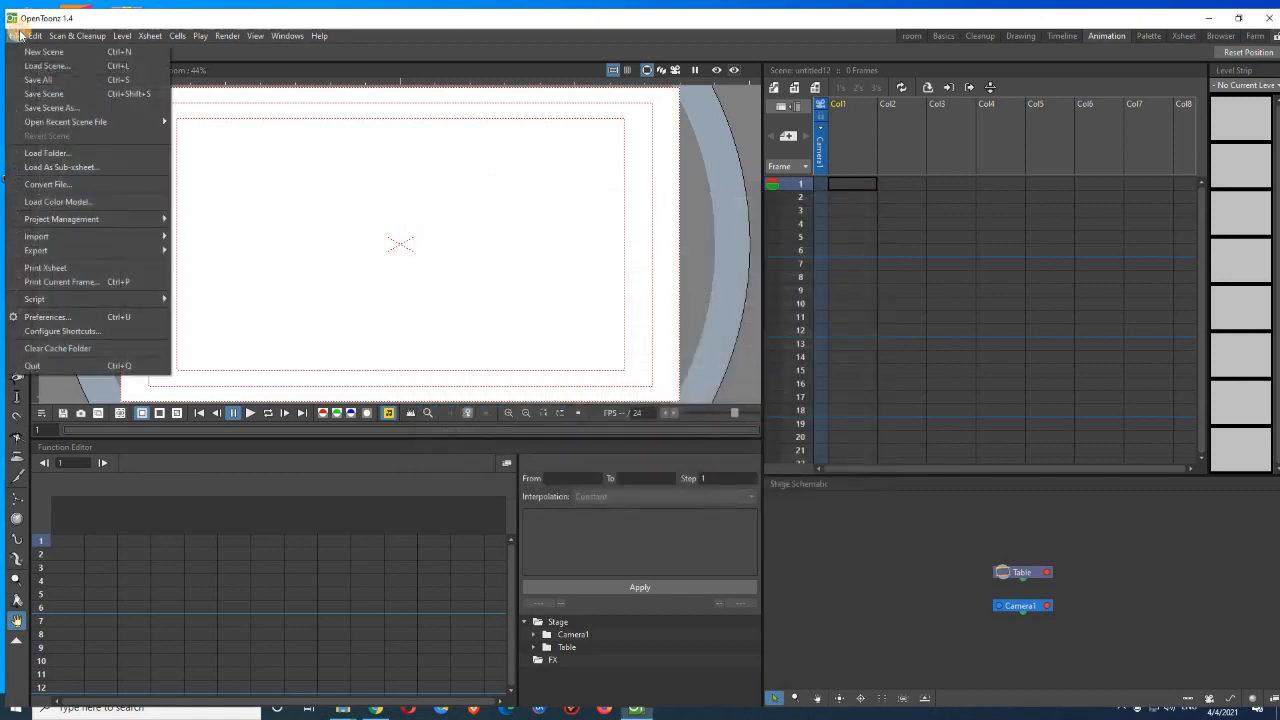
pyautogui.click(62, 318)
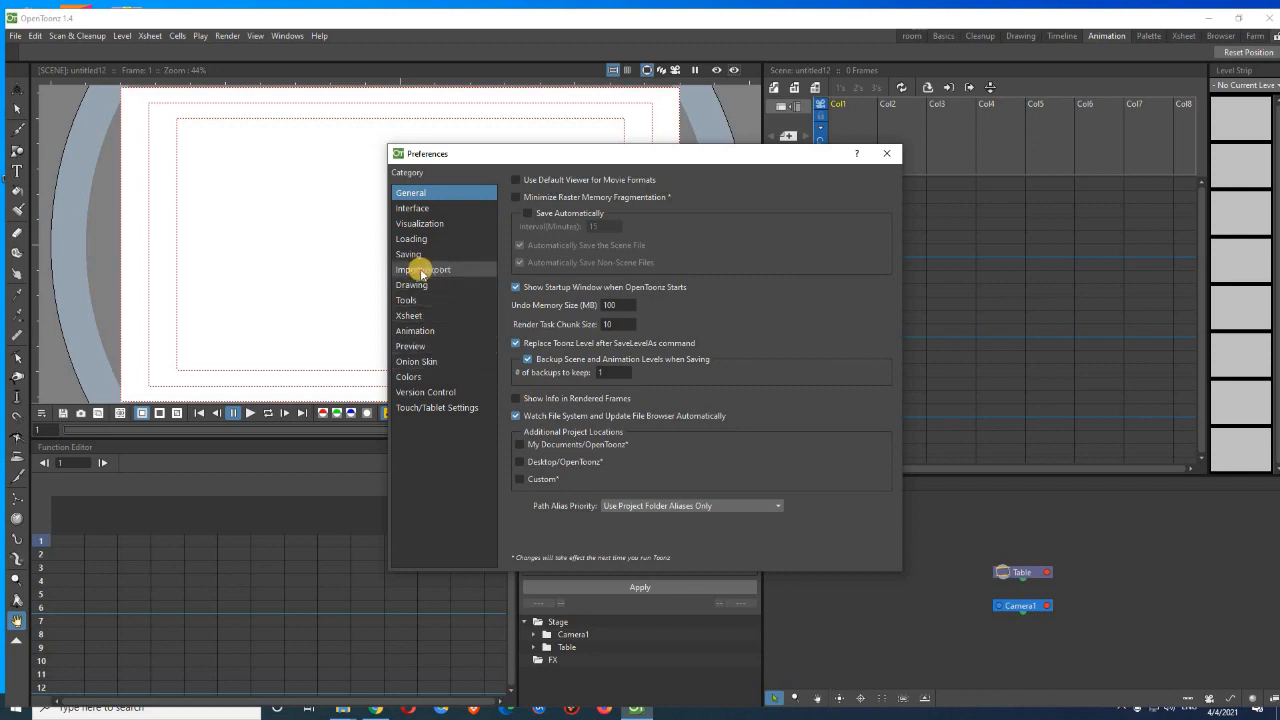
pyautogui.click(416, 271)
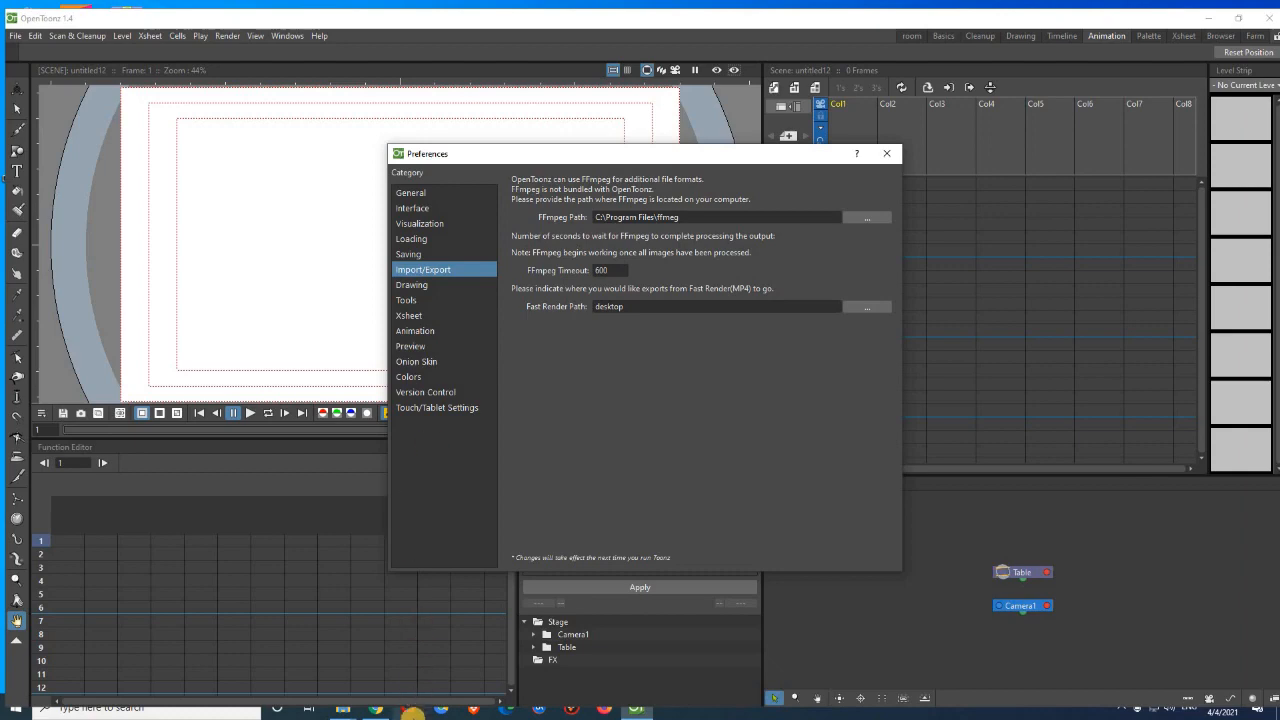
# Switch to File Explorer, examine the contents of the C:\Program Files\ffmeg folder and close the window.
pyautogui.click(343, 708)
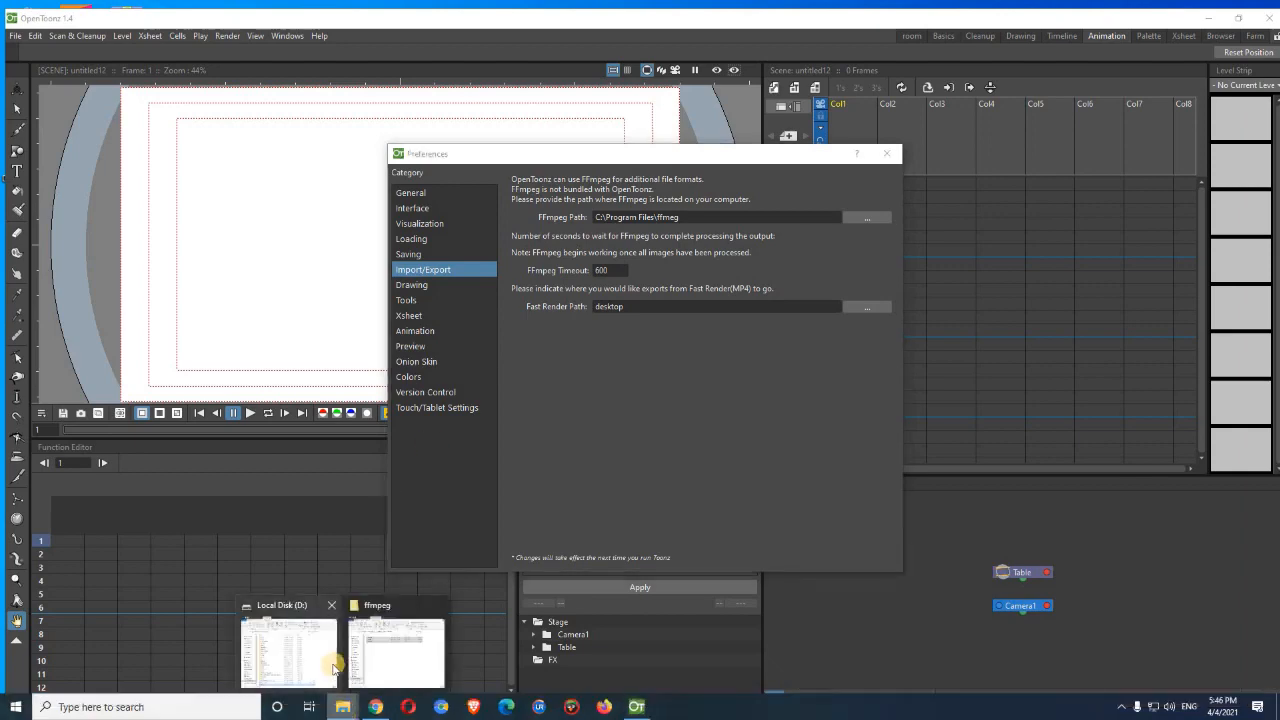
pyautogui.moveTo(388, 660)
pyautogui.click(388, 660)
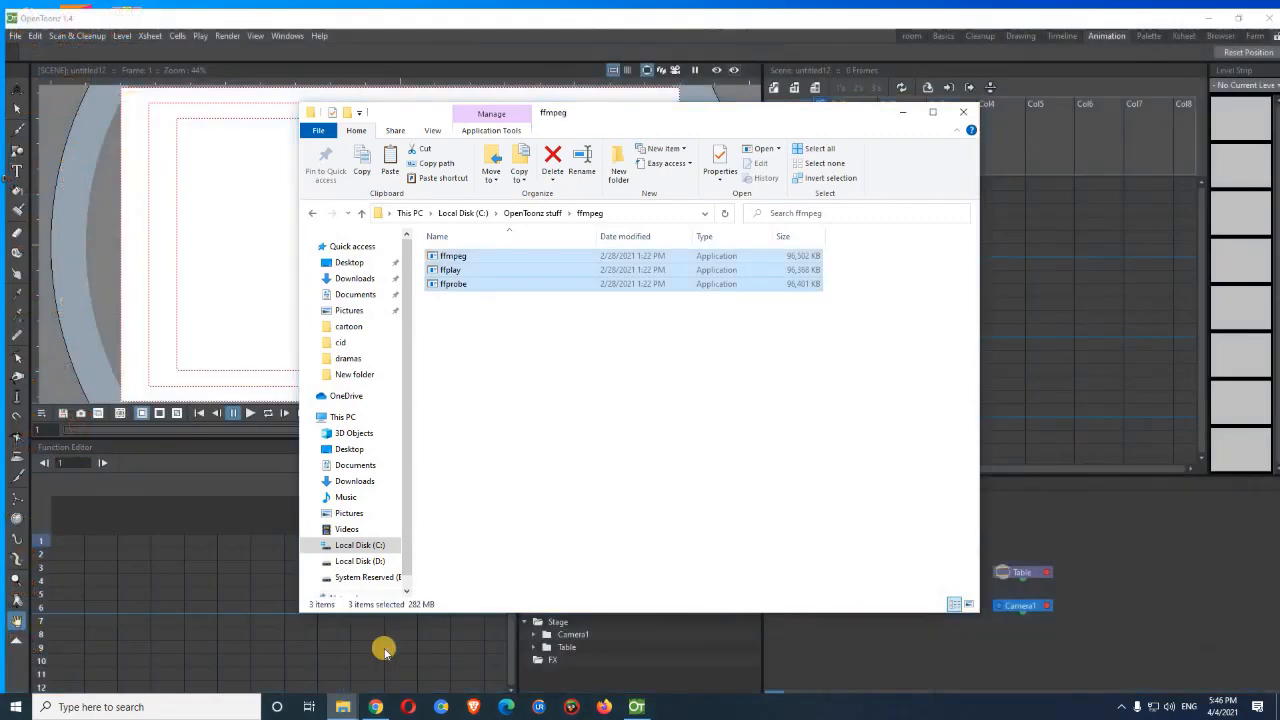
pyautogui.click(372, 545)
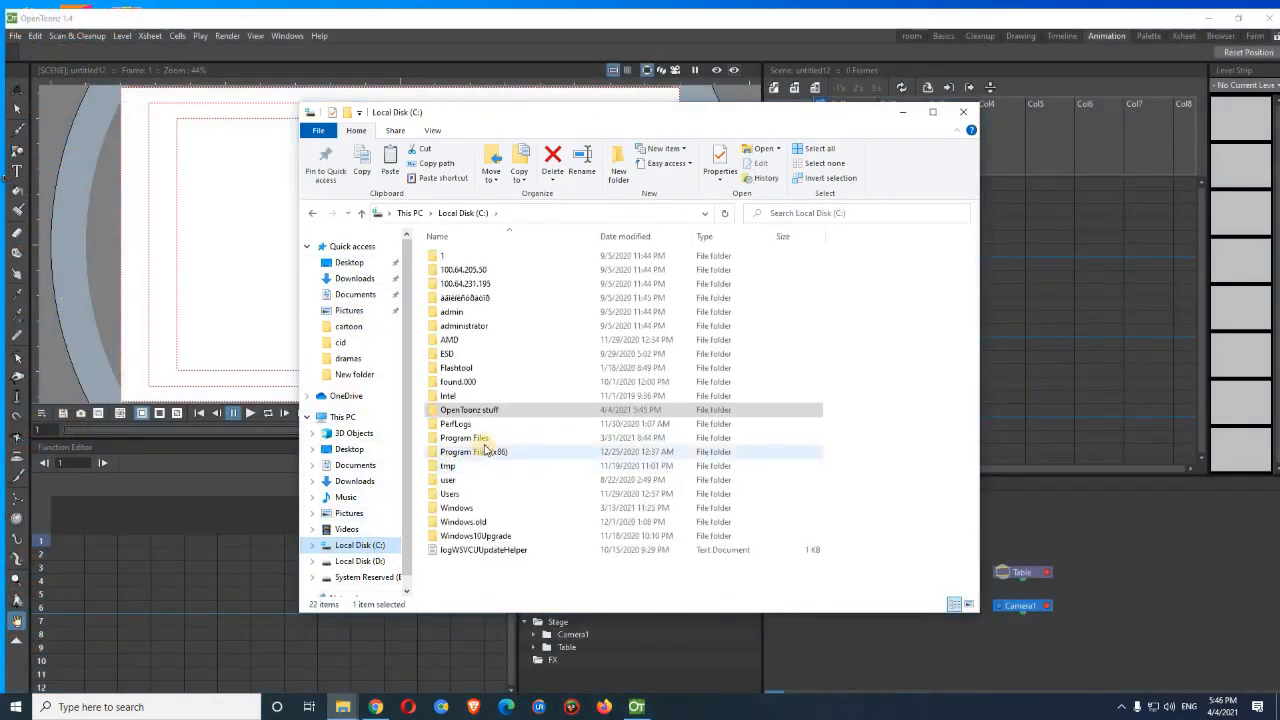
pyautogui.doubleClick(485, 440)
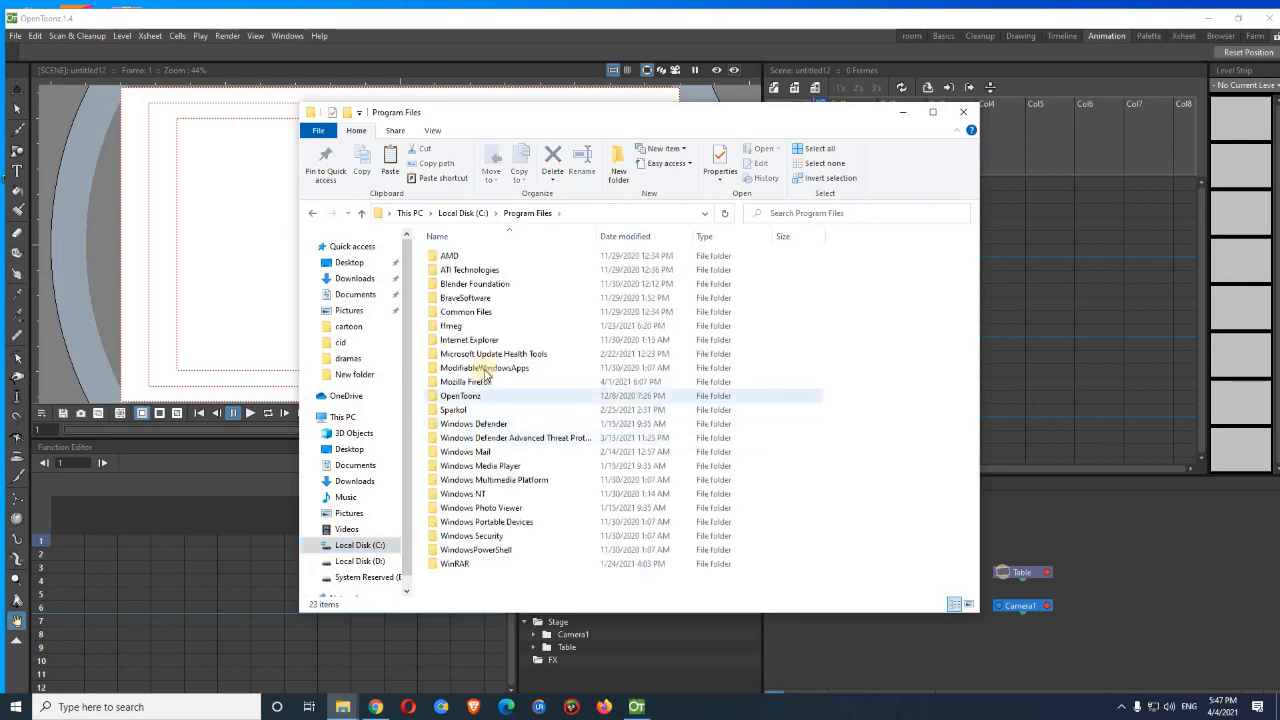
pyautogui.doubleClick(470, 330)
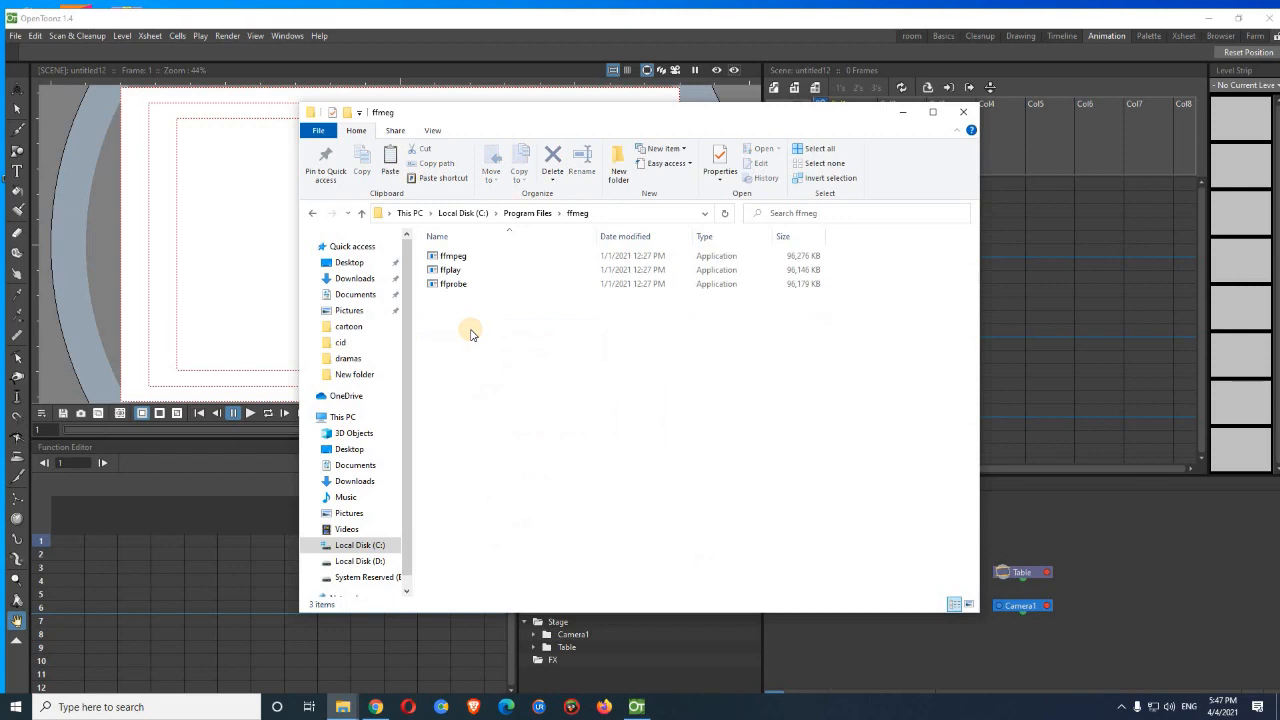
pyautogui.click(960, 116)
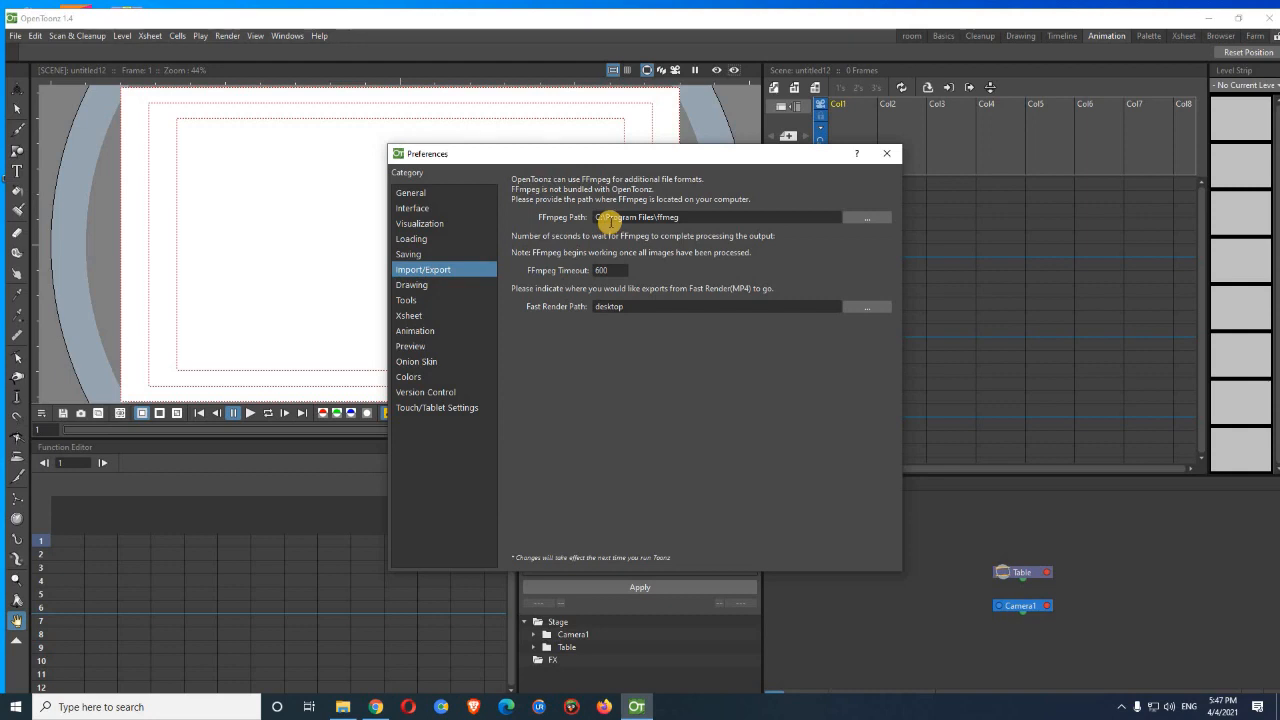
# Browse to C:\OpenToonz stuff\ffmpeg for the FFmpeg path, and leave the preferences without choosing it.
pyautogui.click(867, 217)
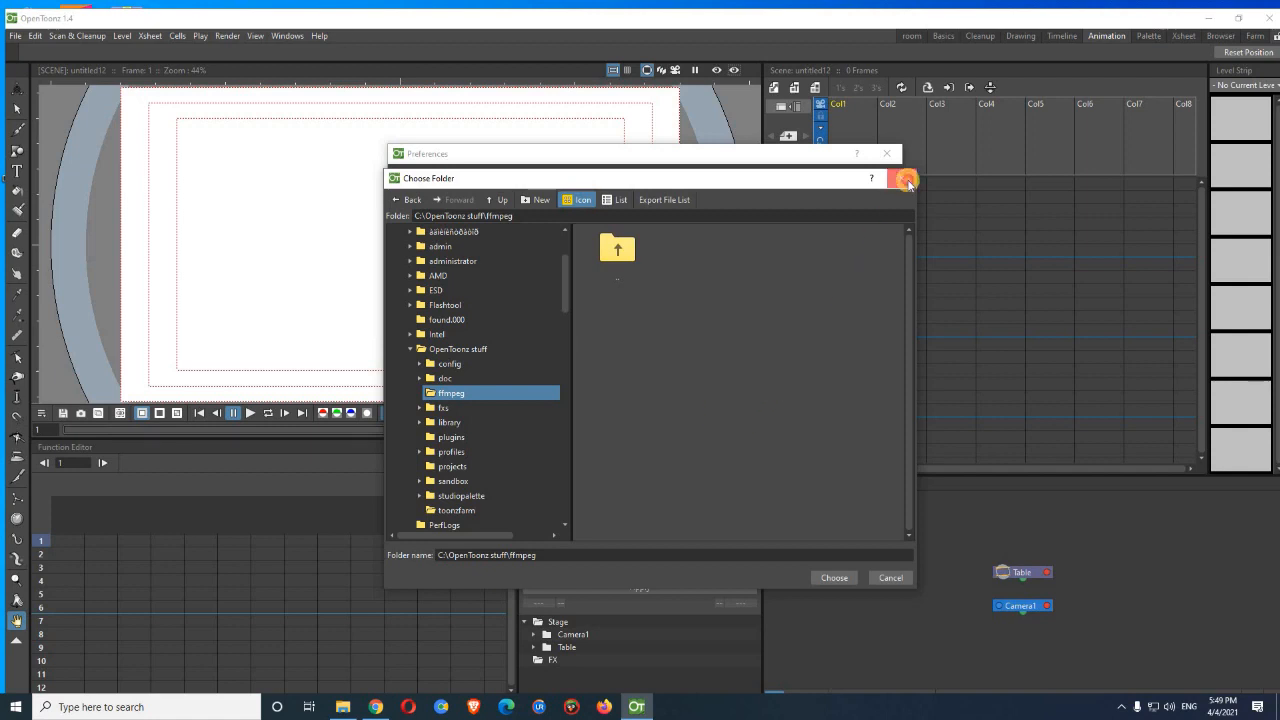
pyautogui.click(901, 178)
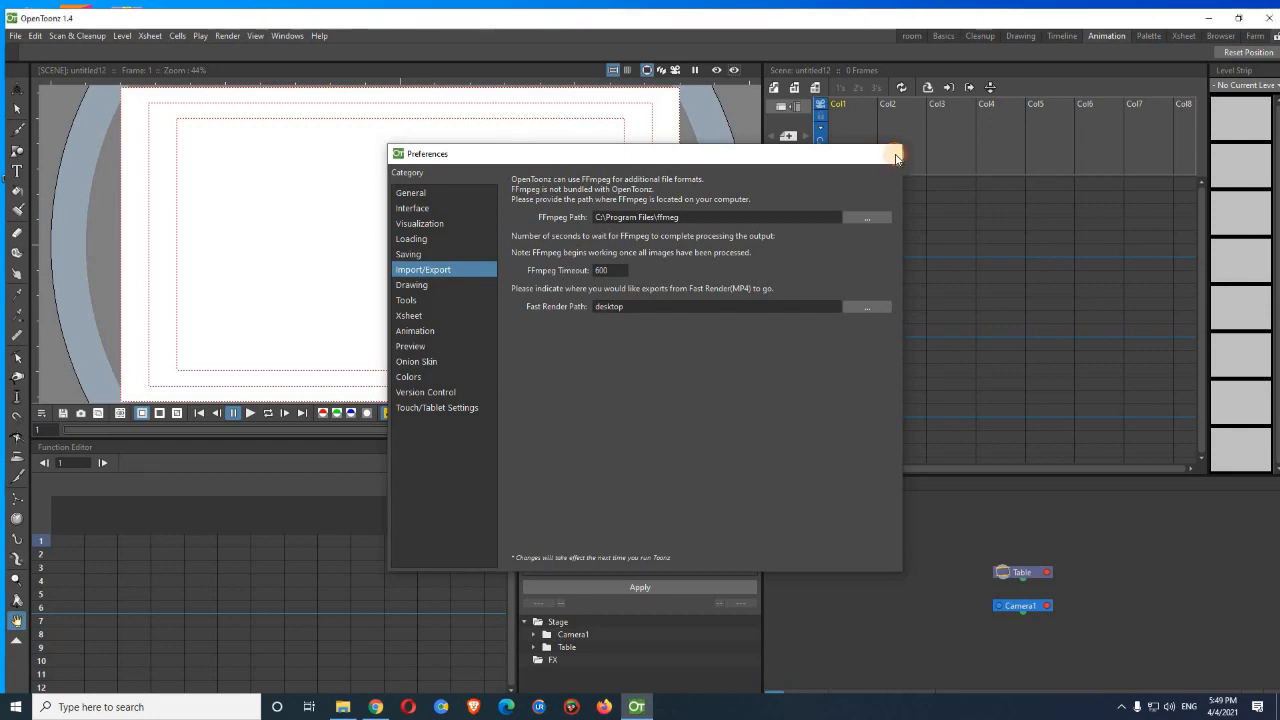
pyautogui.click(893, 155)
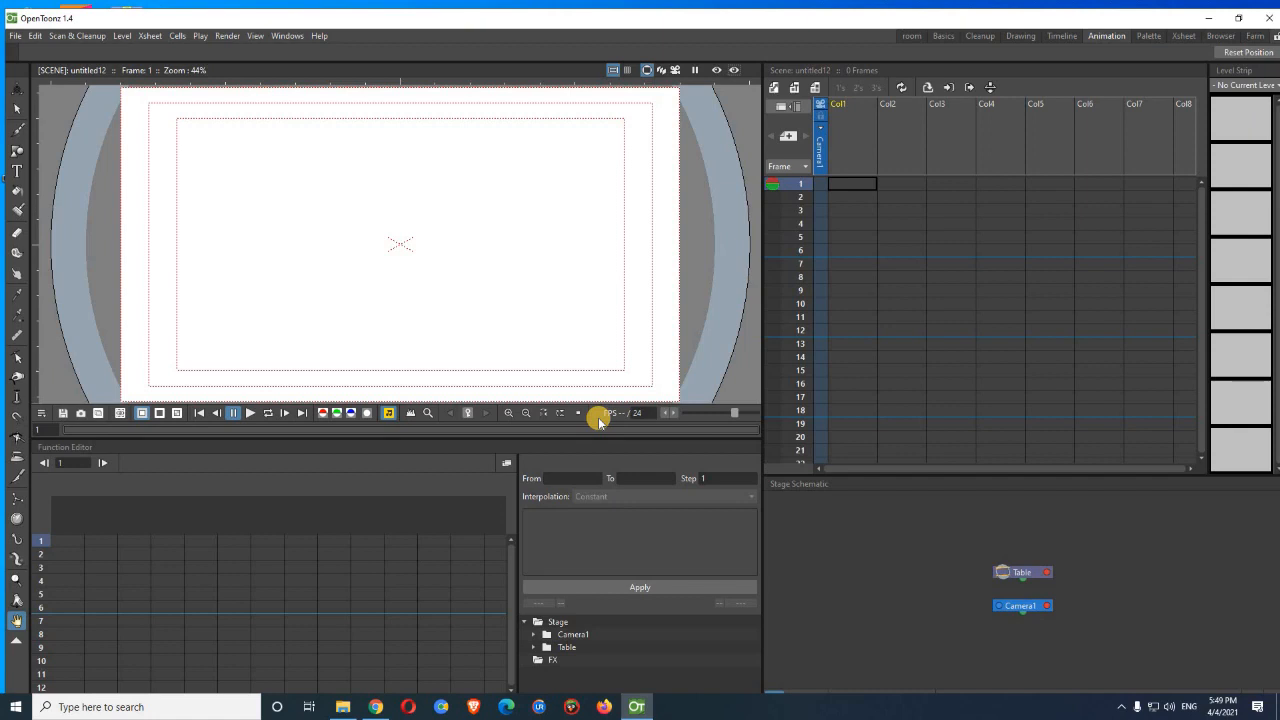